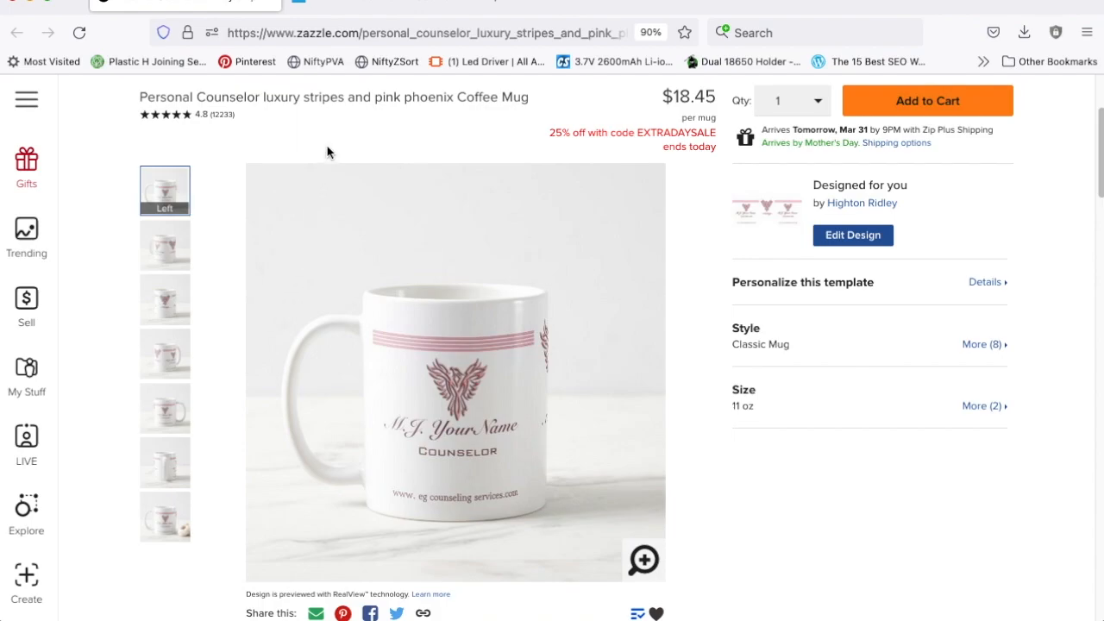
Step: Copy the web address of the hosted Christmas background image xmas-bow-berries-fir-1000x1500.png
left_click(398, 10)
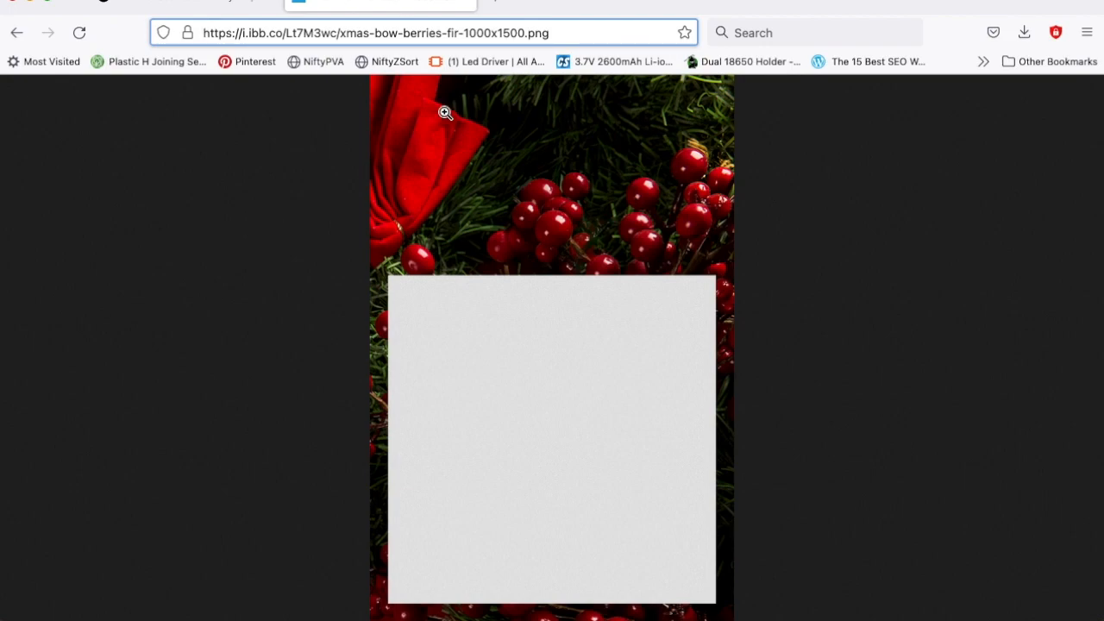
left_click(570, 33)
left_click_drag(570, 32, 203, 41)
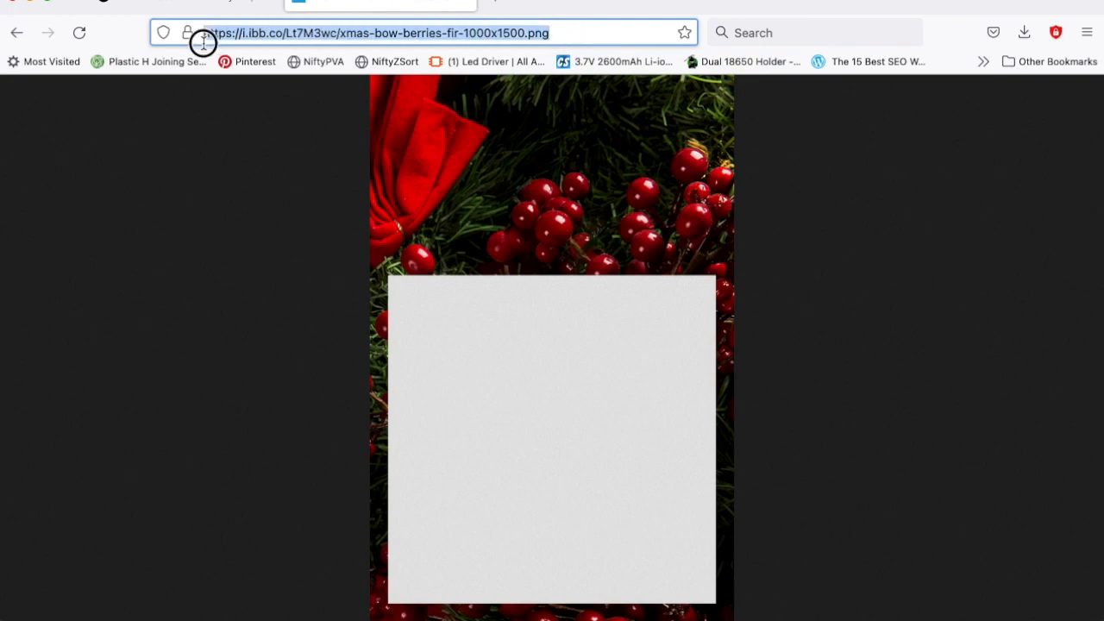
right_click(311, 33)
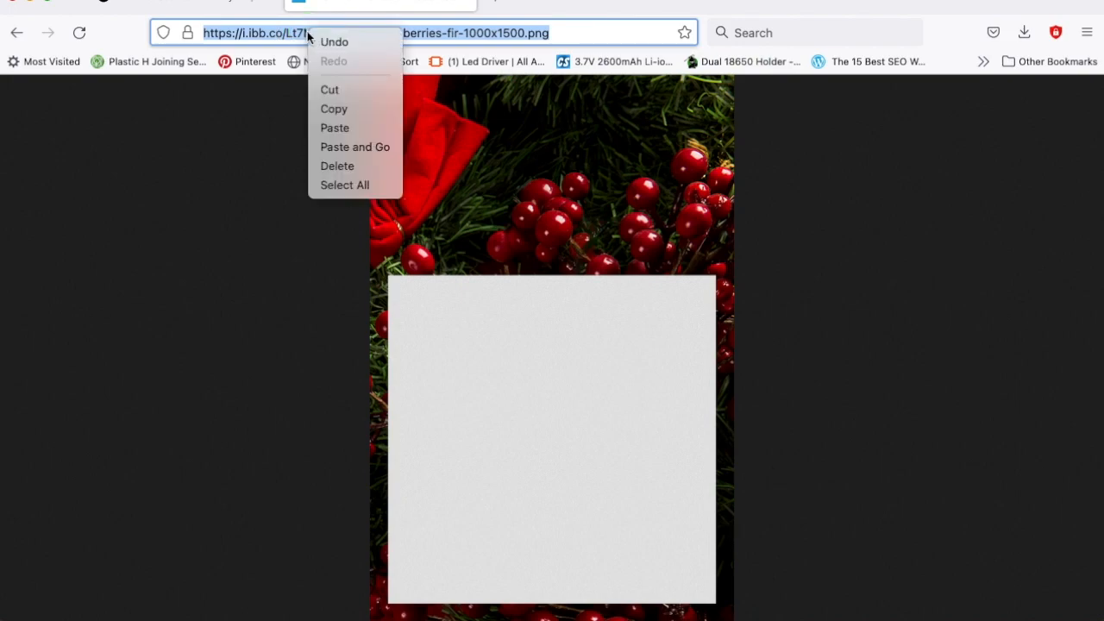
left_click(334, 108)
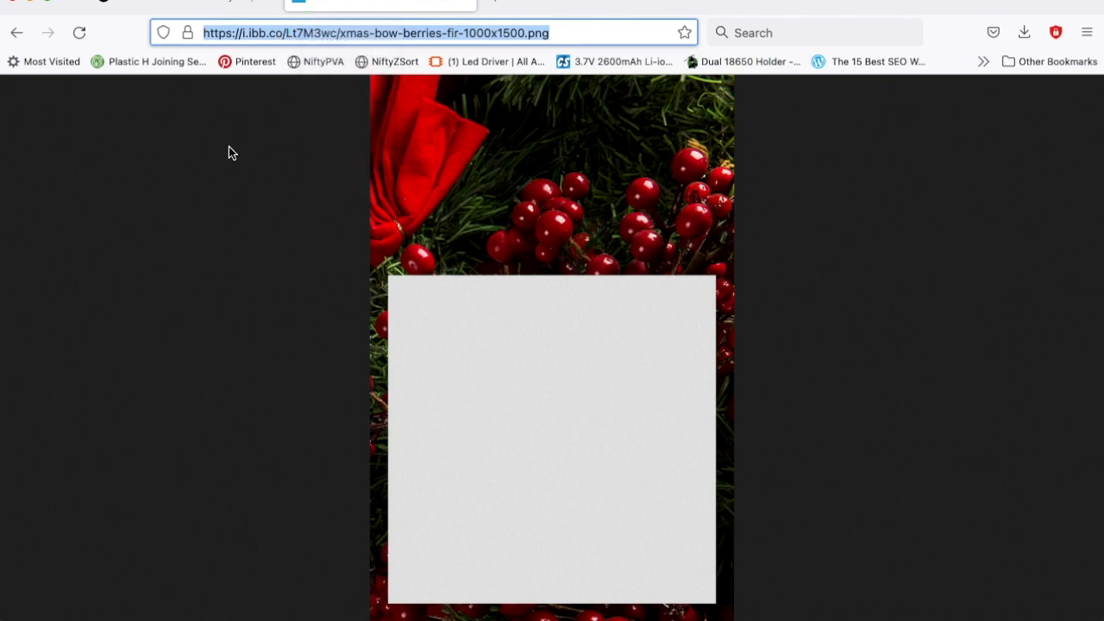
Step: Send the Zazzle coffee mug's product views to the animator with the NiftyPVA bookmarklet
left_click(216, 7)
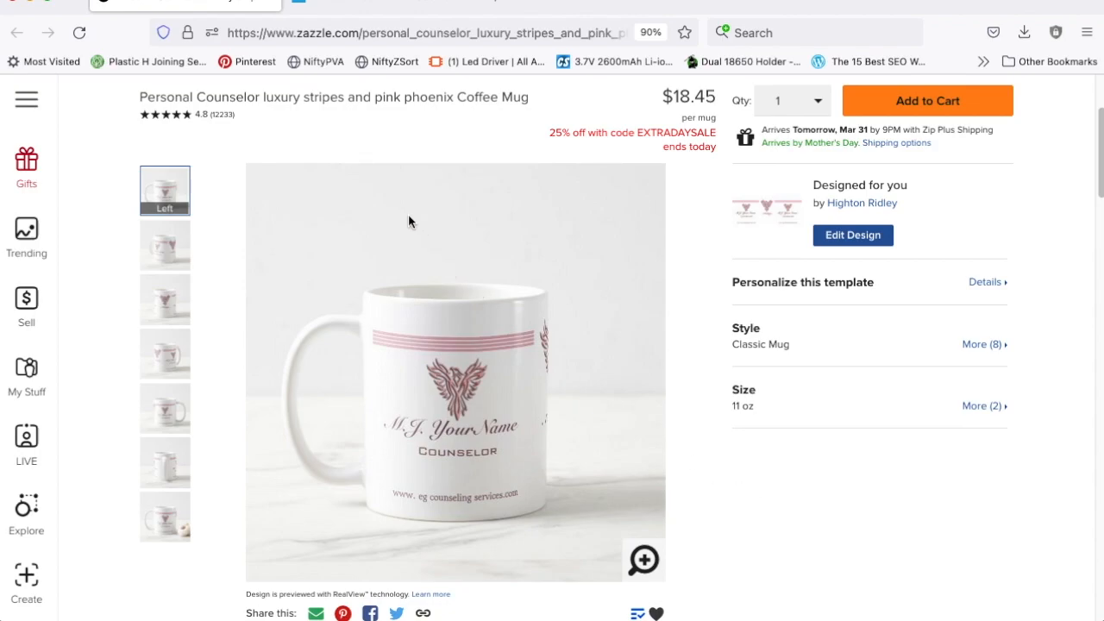
left_click(317, 62)
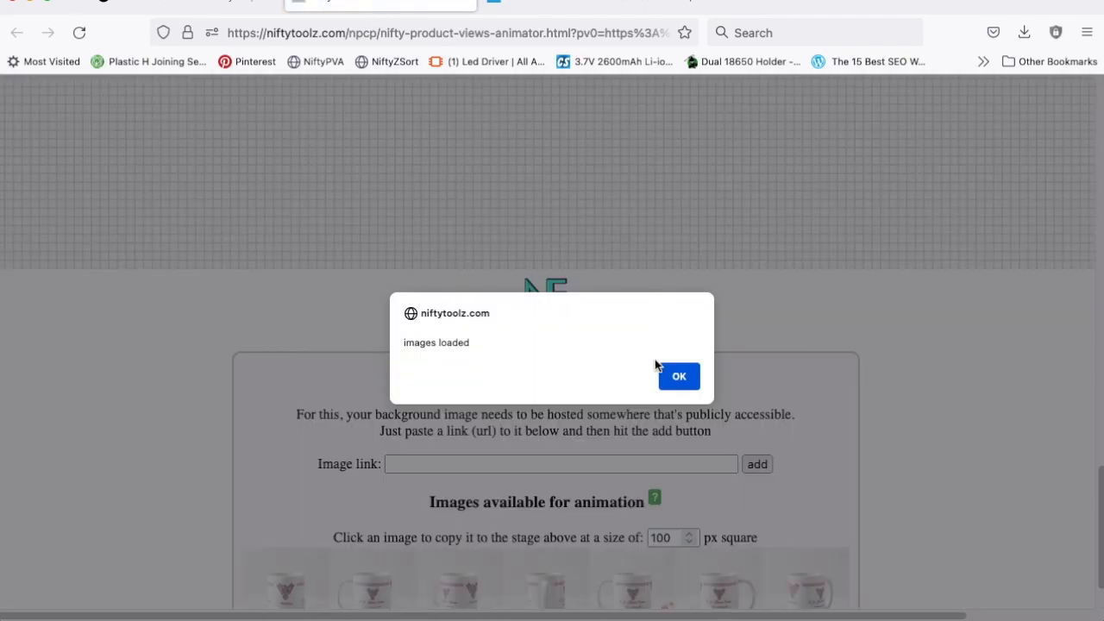
left_click(681, 377)
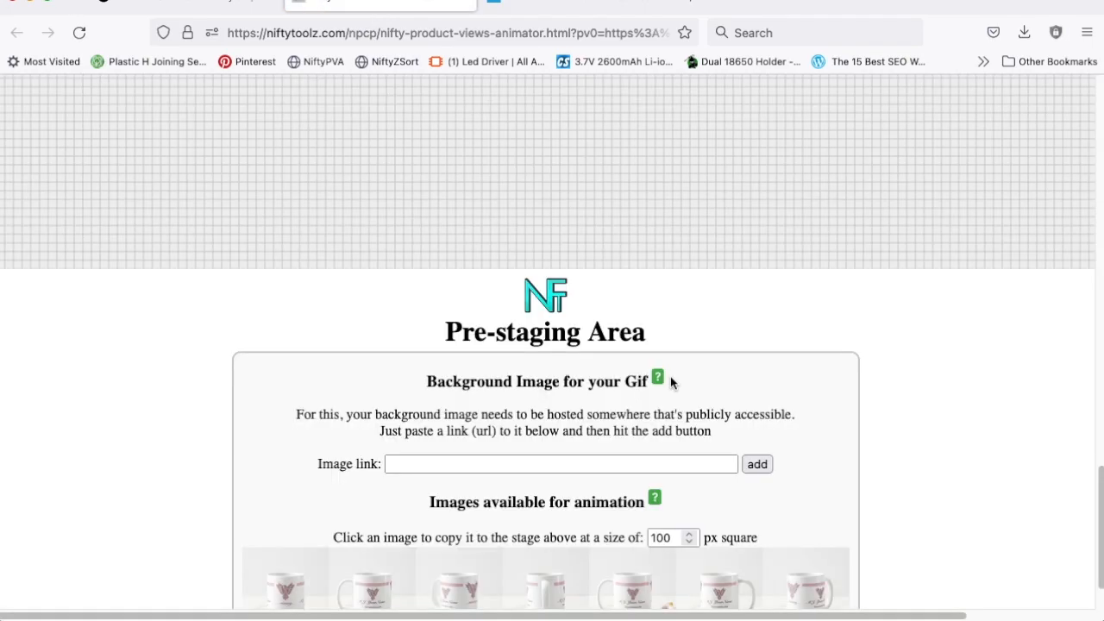
scroll(215, 432, "down", 2)
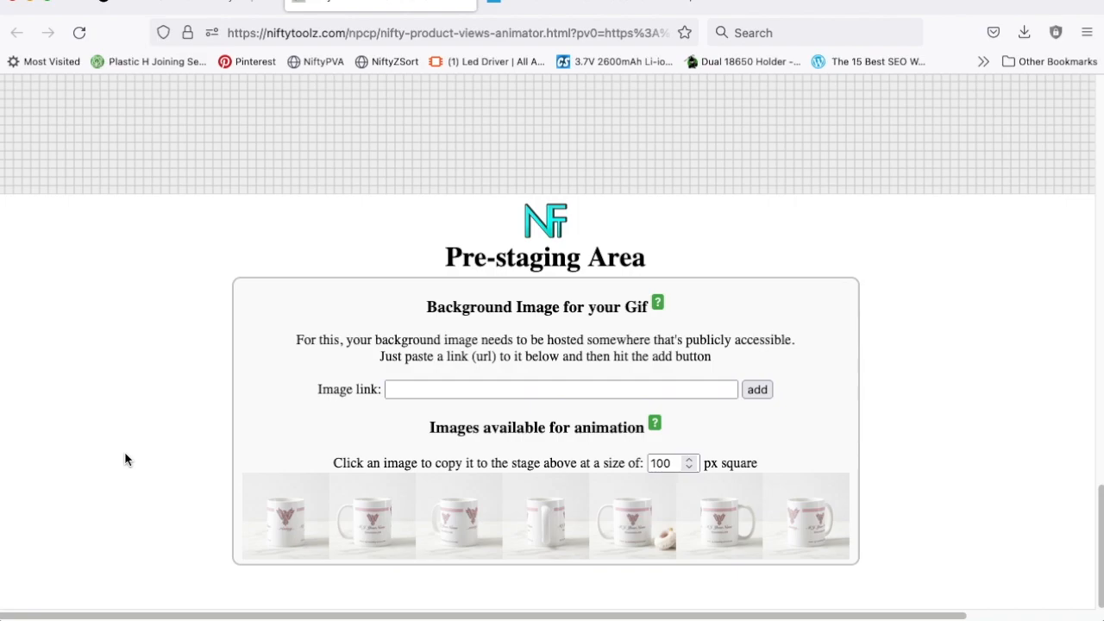
scroll(125, 454, "up", 10)
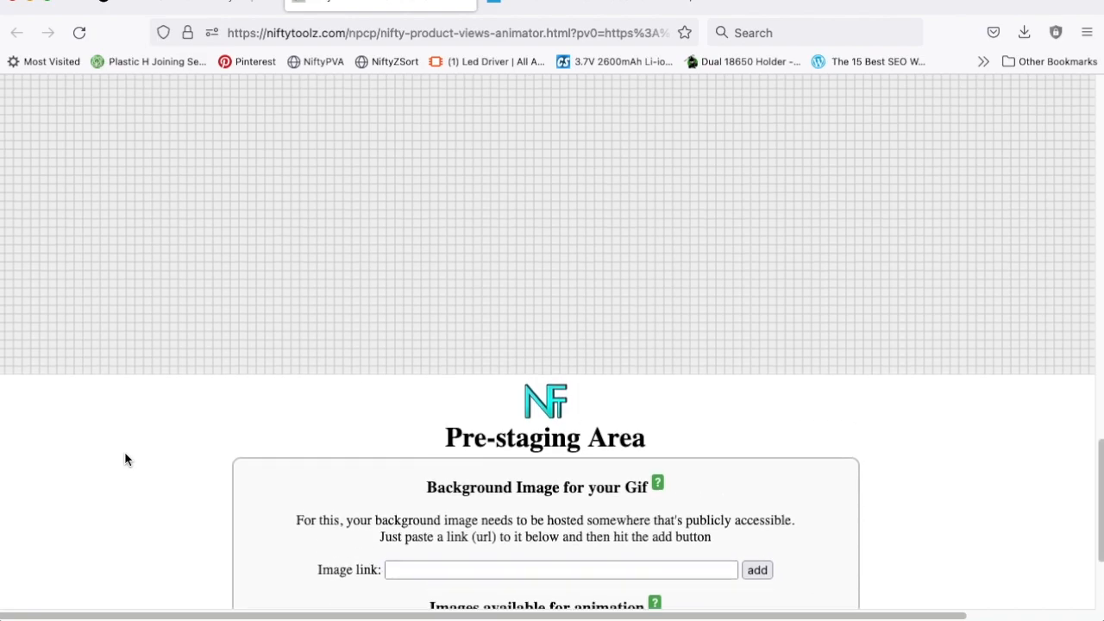
scroll(125, 455, "up", 1)
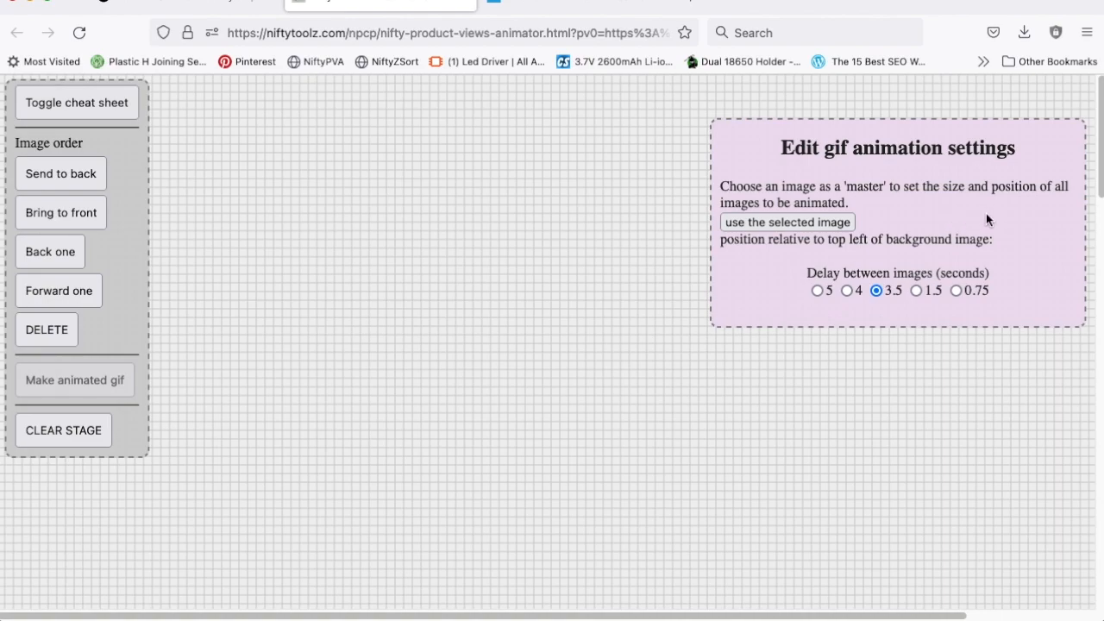
scroll(475, 352, "down", 15)
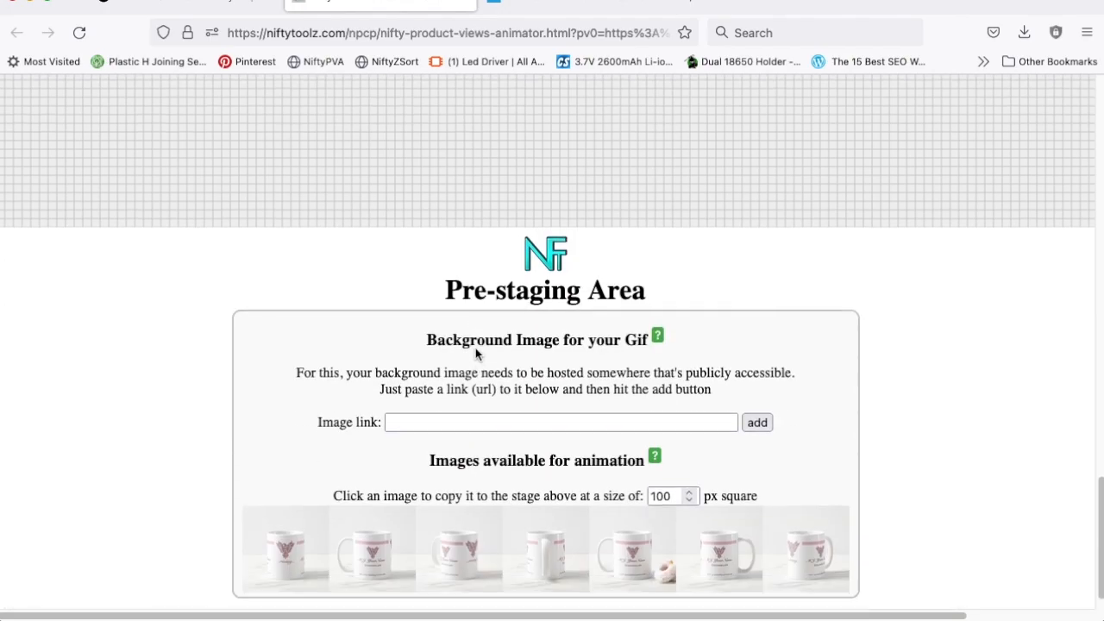
left_click(437, 389)
right_click(437, 389)
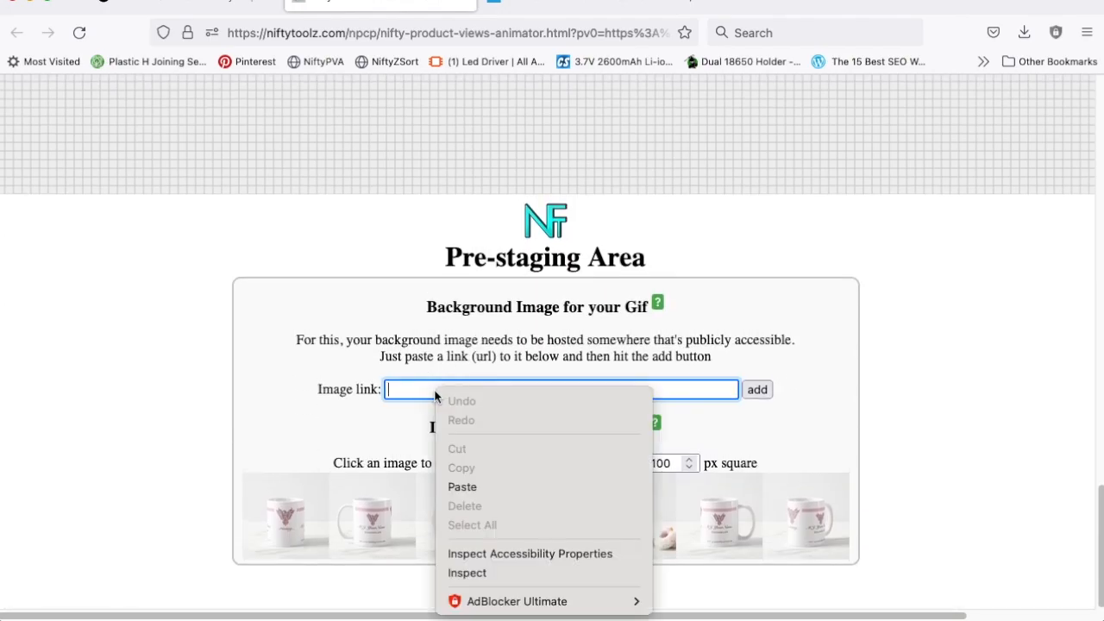
left_click(470, 487)
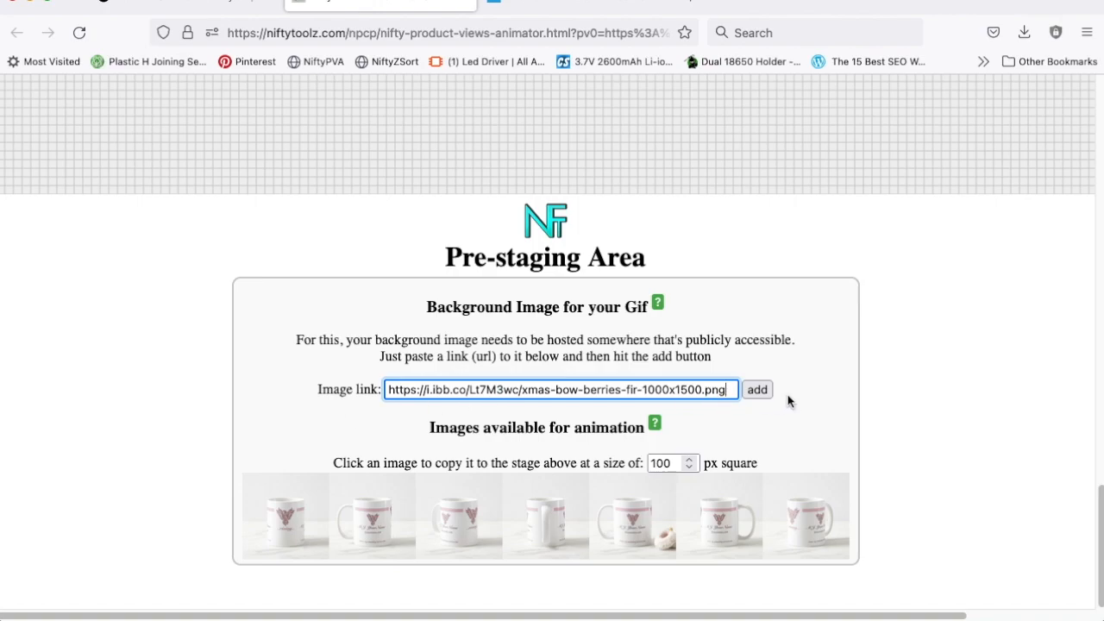
left_click(758, 392)
left_click(755, 390)
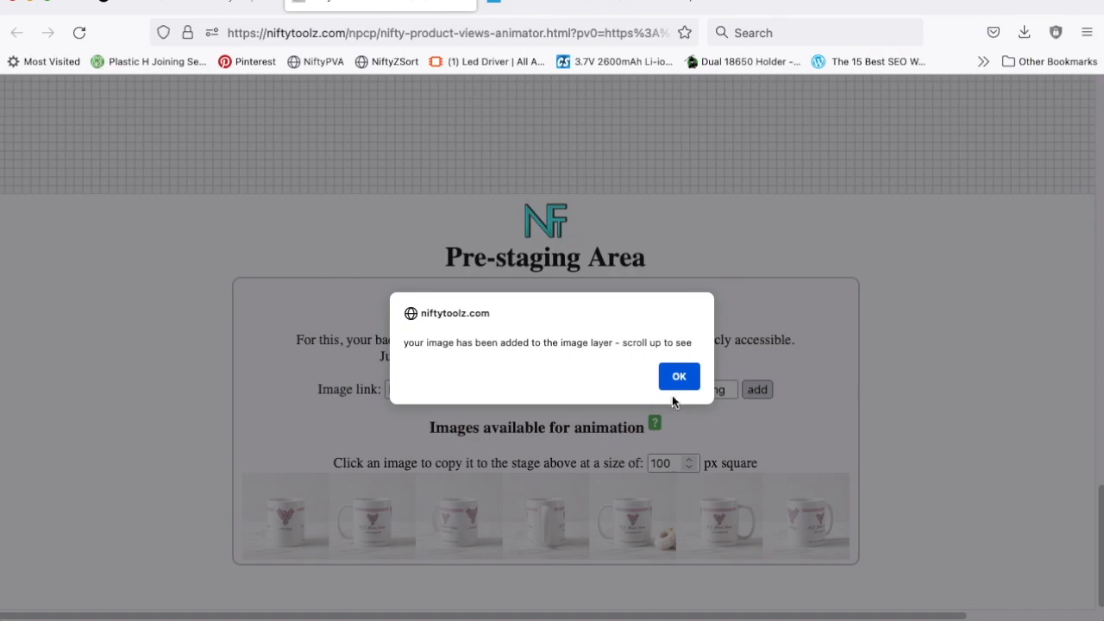
left_click(686, 382)
Step: Examine the background image on the stage, the gif animation settings and the mug images available for animation
scroll(684, 381, "up", 15)
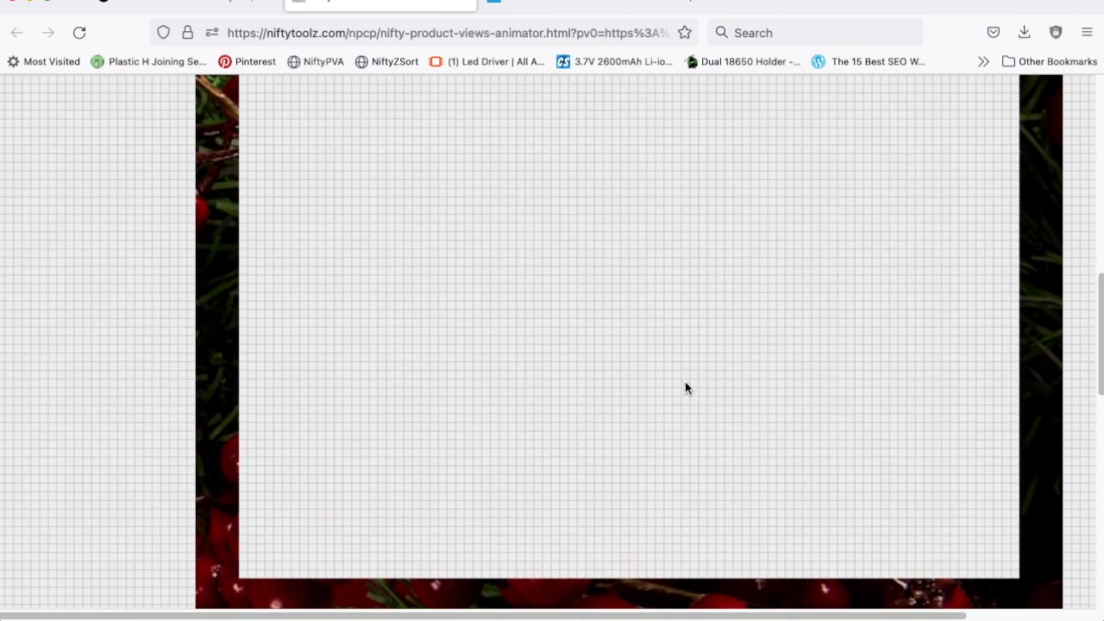
scroll(685, 381, "down", 10)
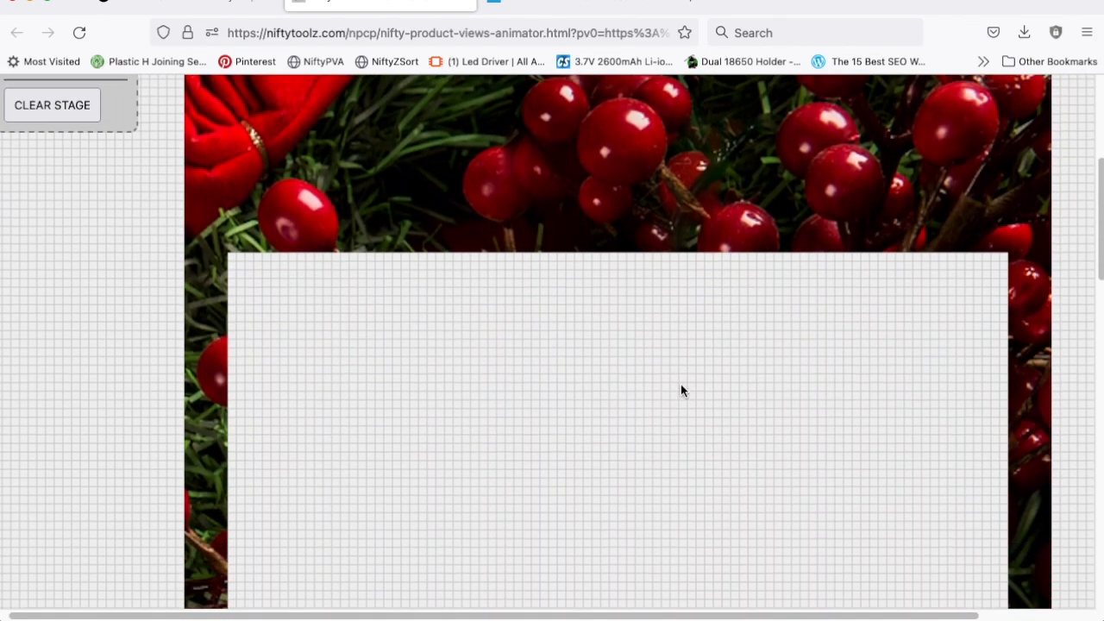
scroll(681, 391, "down", 2)
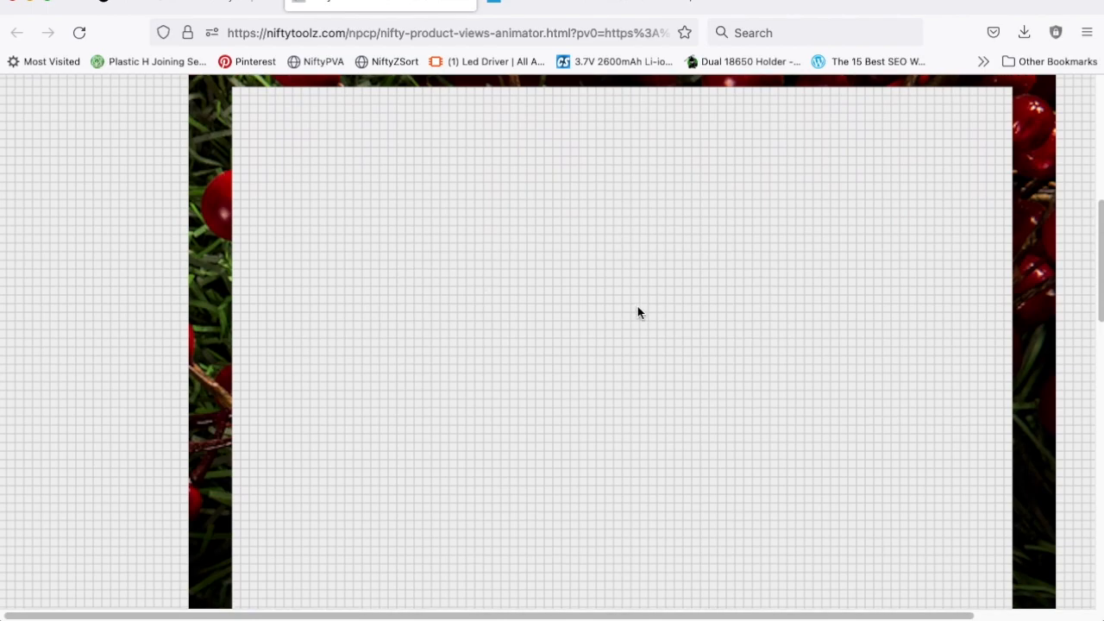
scroll(669, 352, "down", 10)
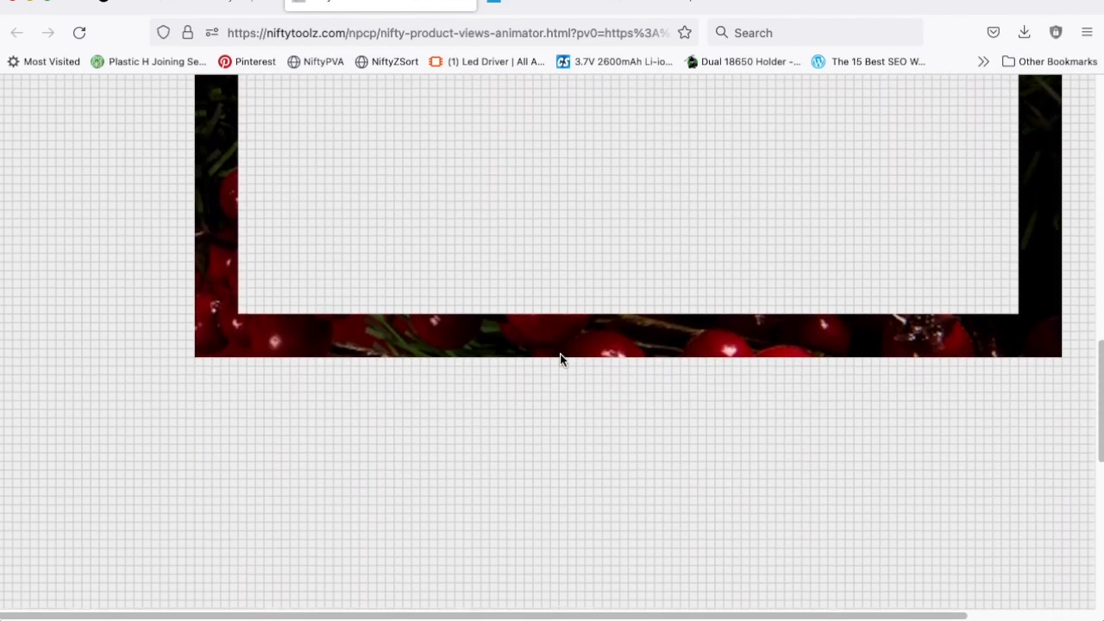
scroll(513, 410, "down", 1)
scroll(508, 410, "right", 3)
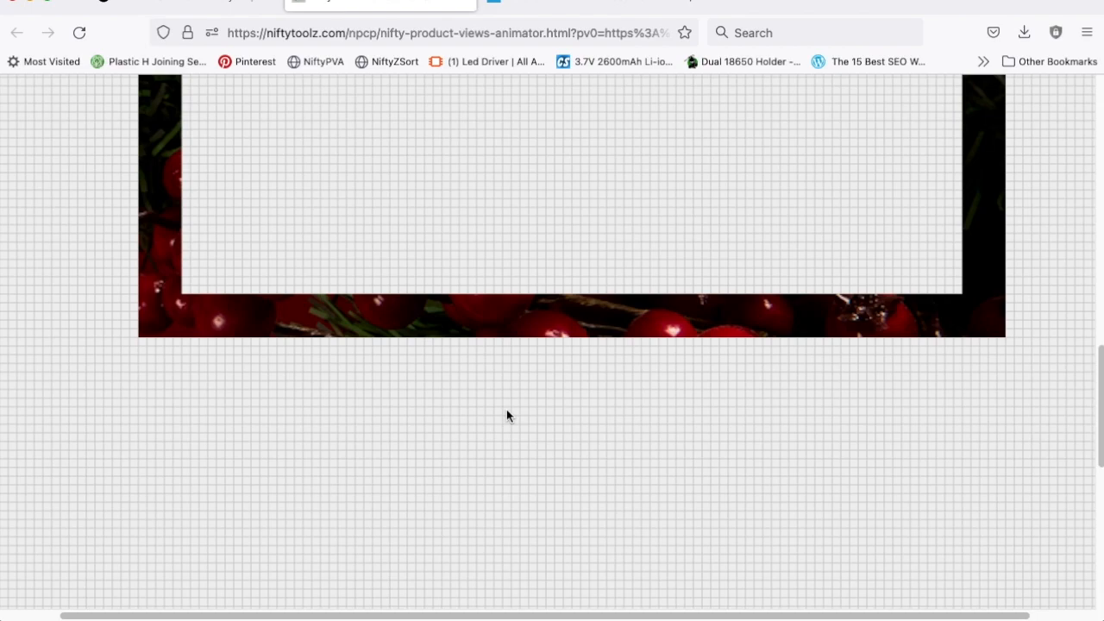
scroll(506, 415, "down", 8)
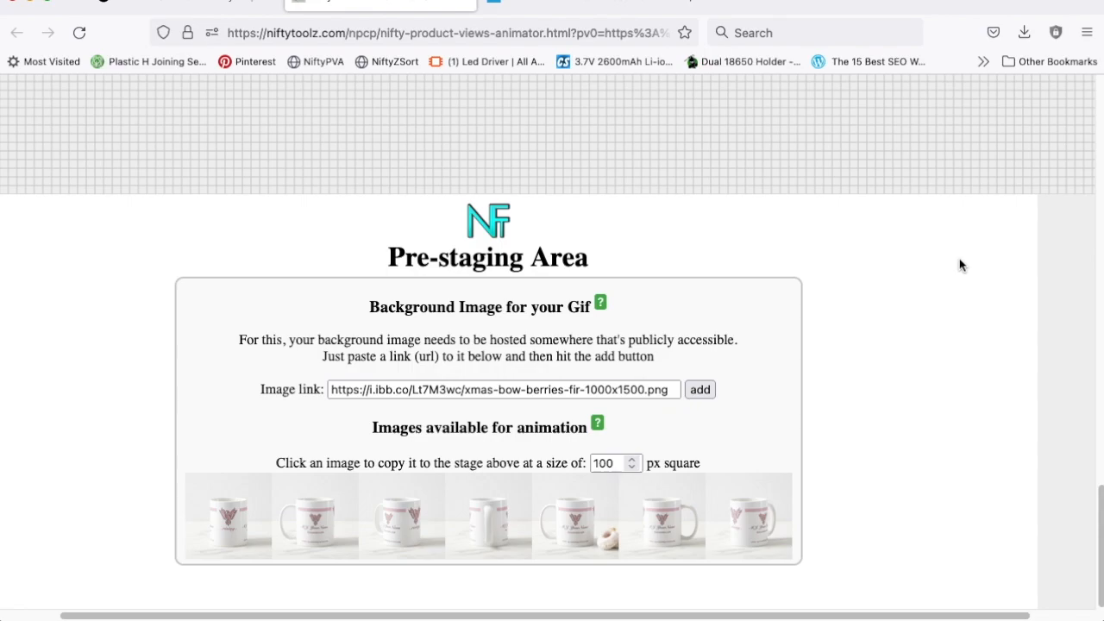
scroll(961, 265, "up", 10)
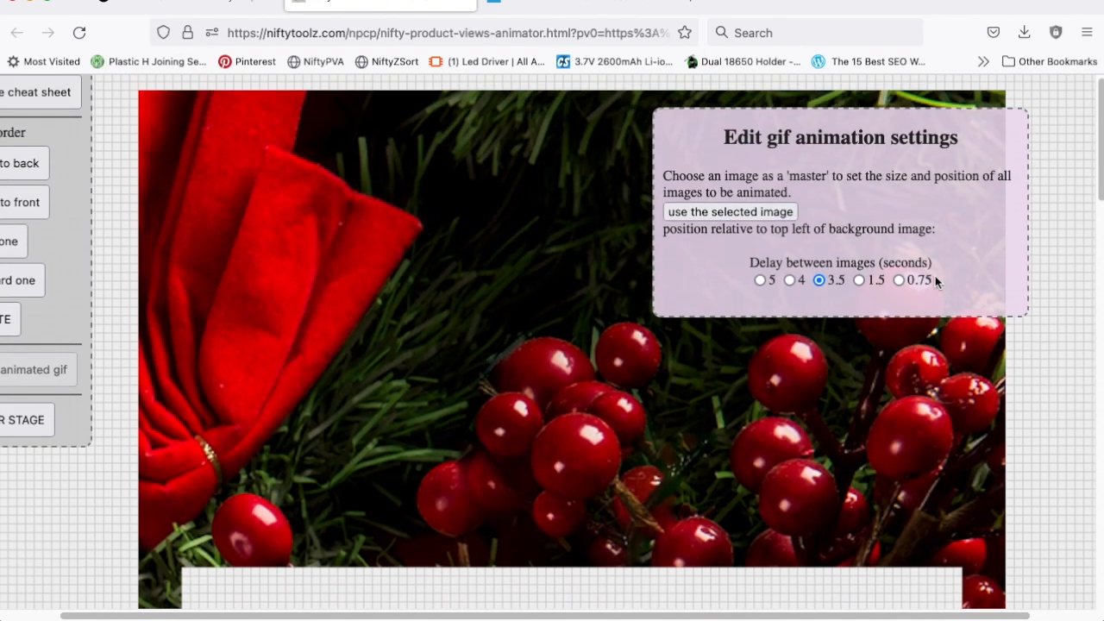
scroll(935, 280, "down", 5)
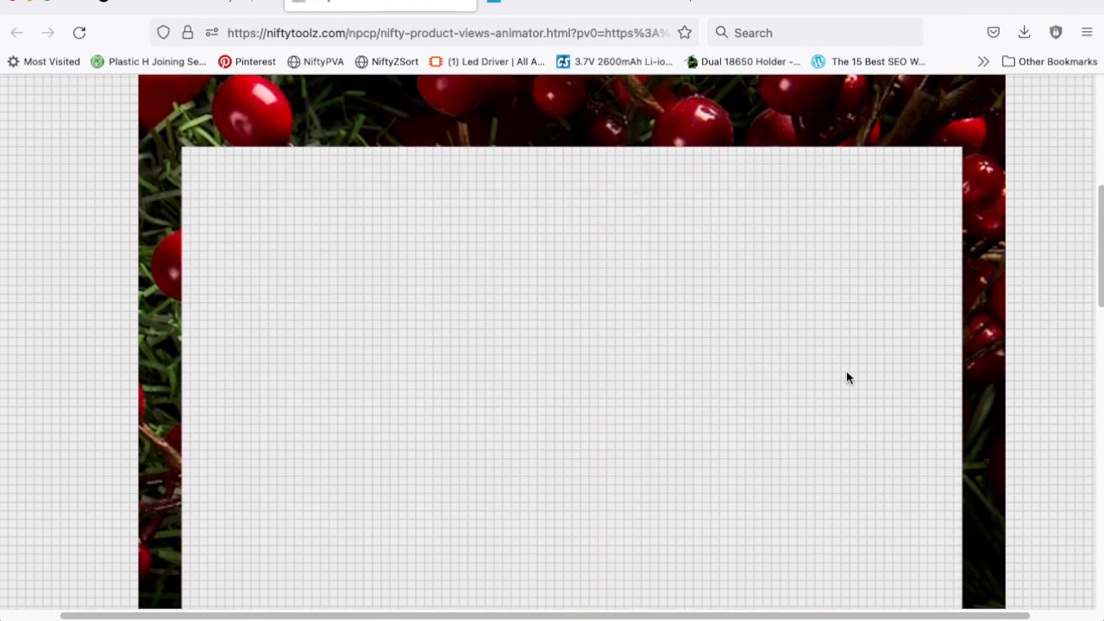
scroll(791, 323, "up", 5)
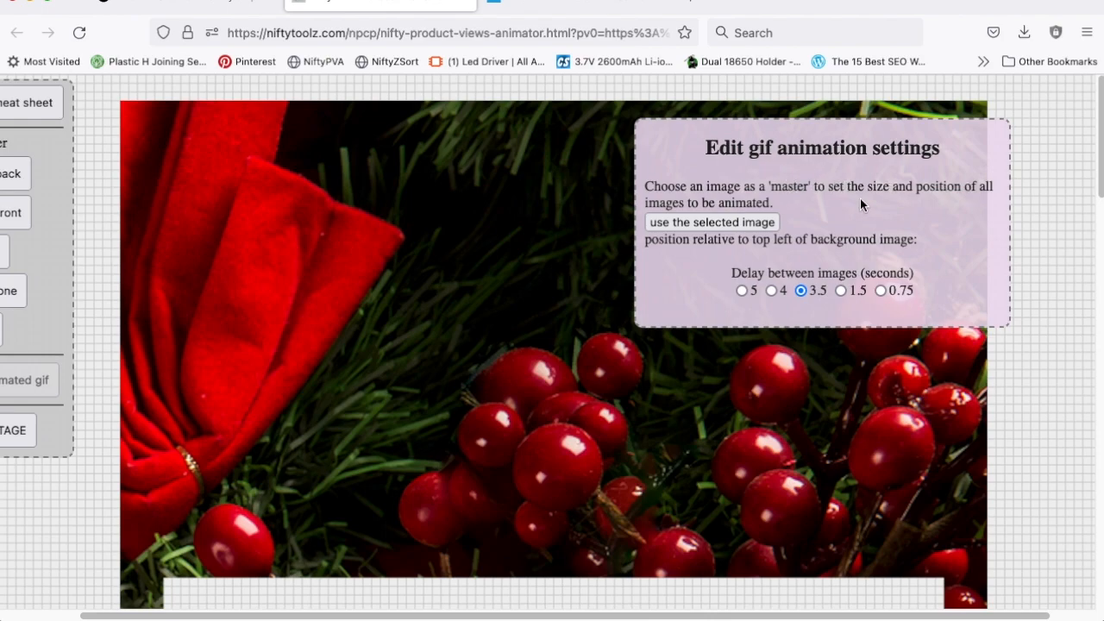
scroll(844, 208, "down", 4)
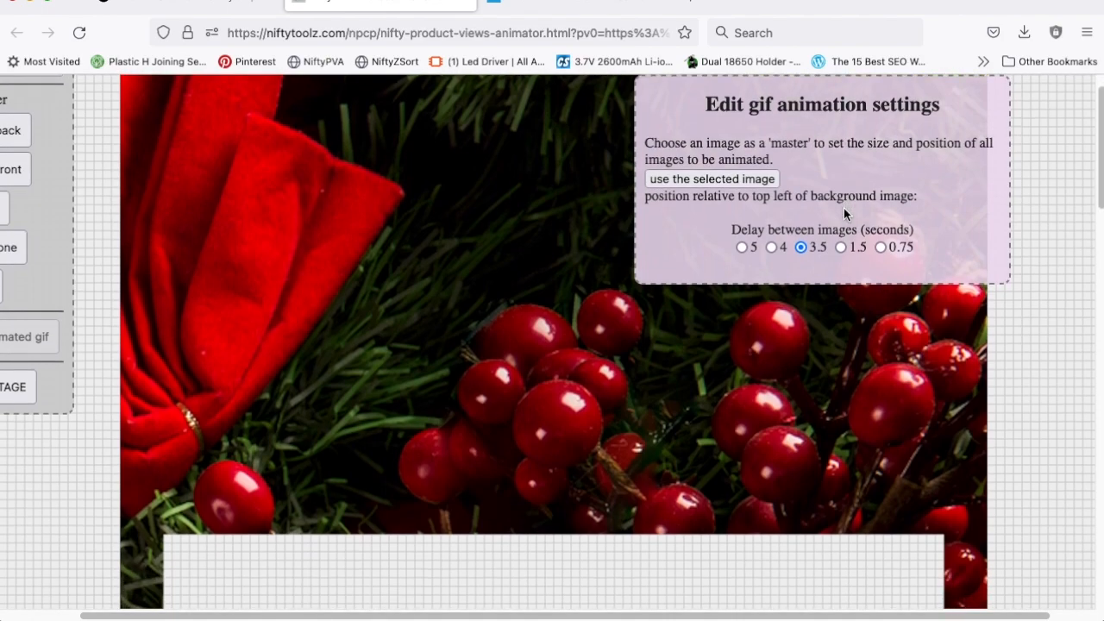
scroll(843, 208, "left", 1)
scroll(844, 208, "down", 20)
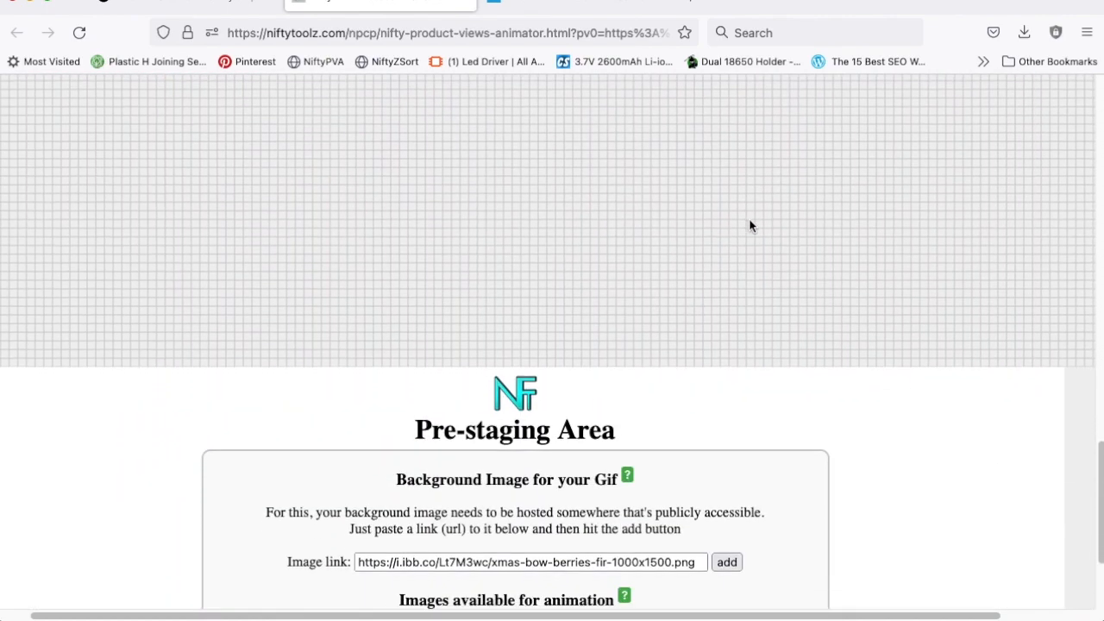
scroll(749, 226, "up", 1)
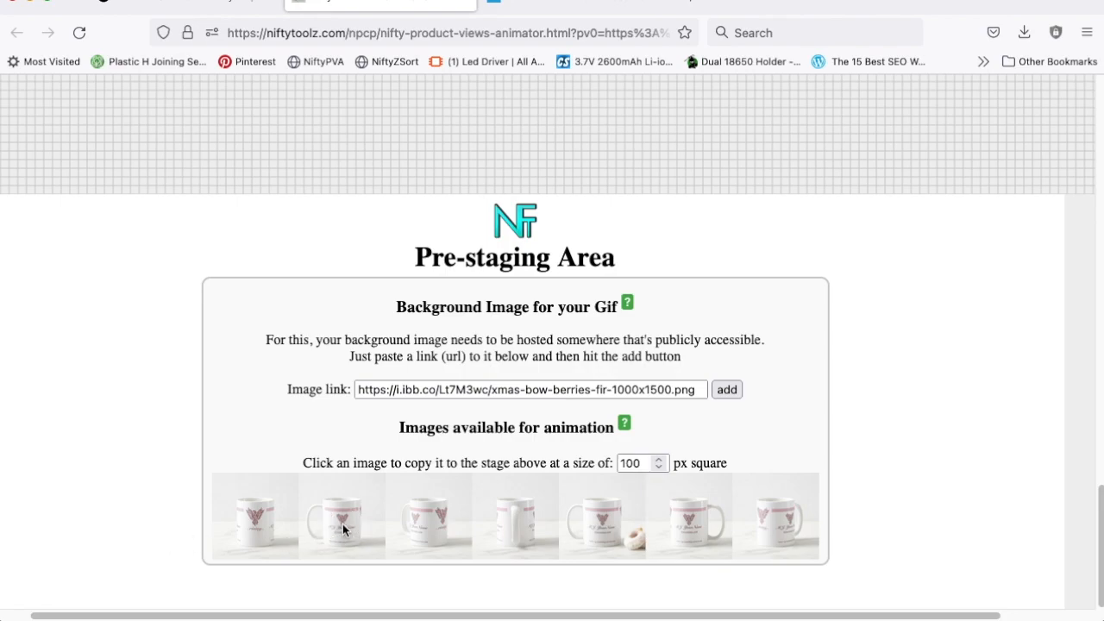
scroll(340, 523, "up", 10)
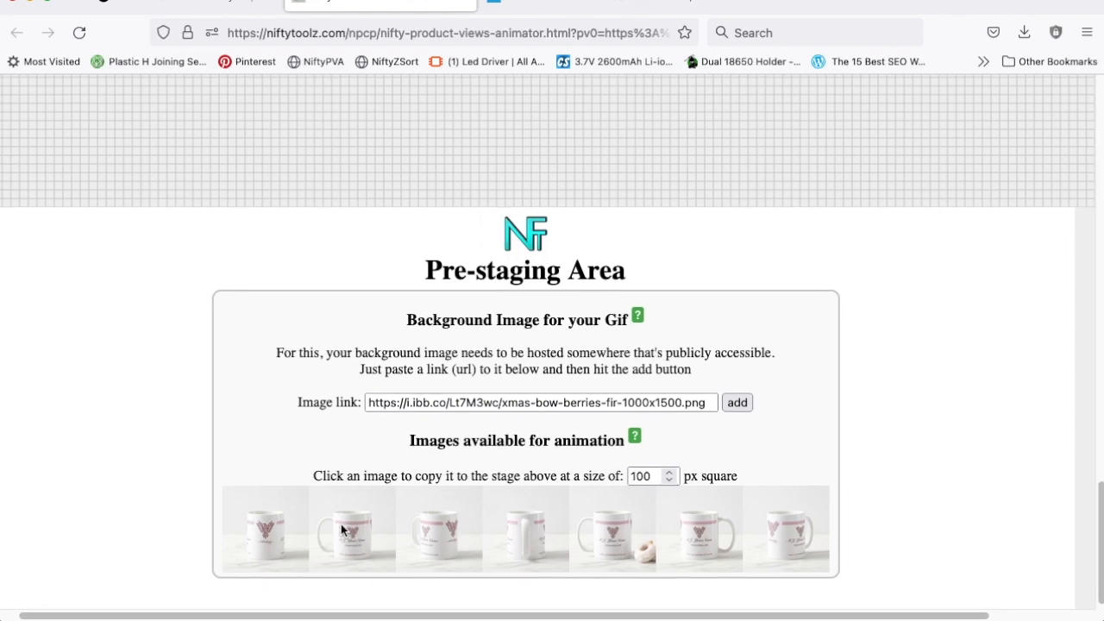
scroll(337, 526, "up", 5)
scroll(319, 500, "down", 1)
scroll(302, 336, "down", 10)
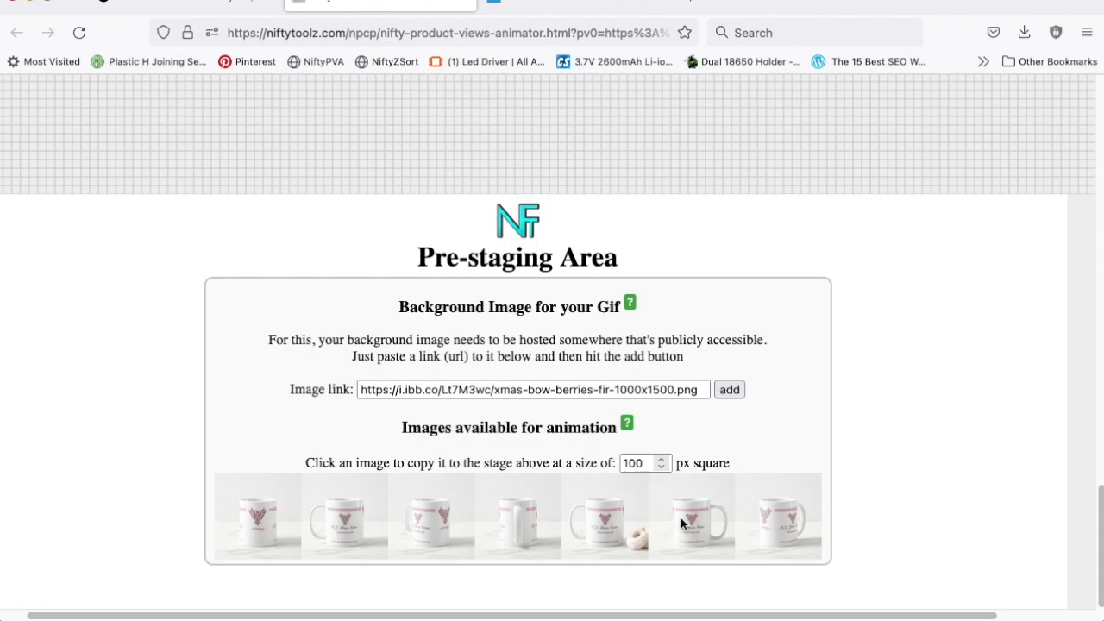
Step: Copy six of the mug view images to the stage at 100 px square
left_click(763, 521)
left_click(261, 520)
left_click(424, 519)
scroll(591, 469, "up", 10)
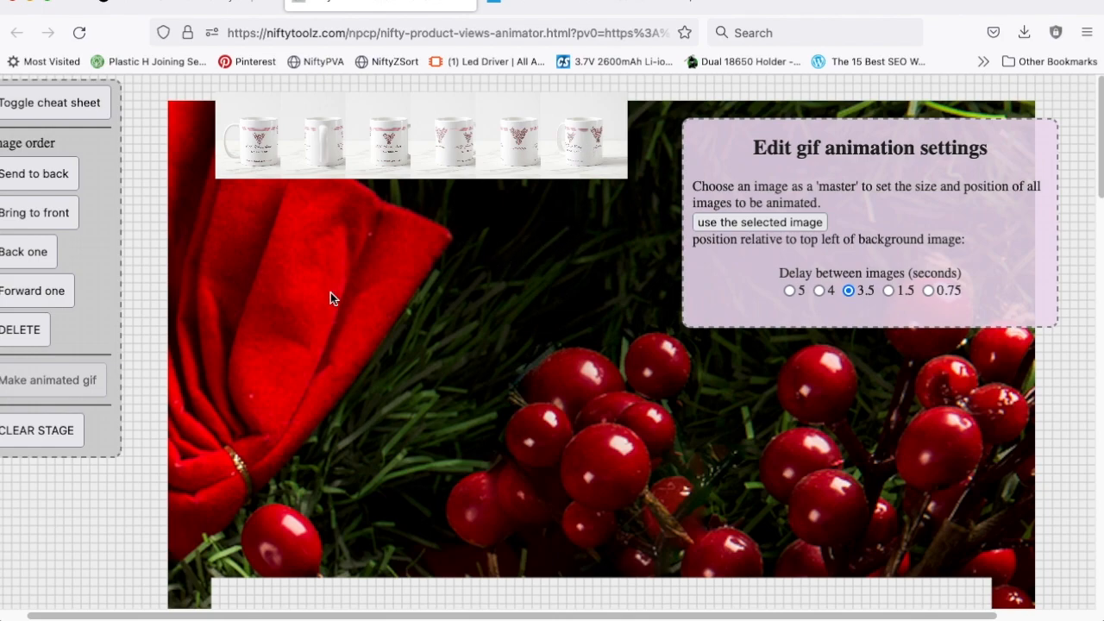
Step: Overlap the last mug image in the row with its neighbour and send it to the back of the image order
scroll(268, 310, "left", 2)
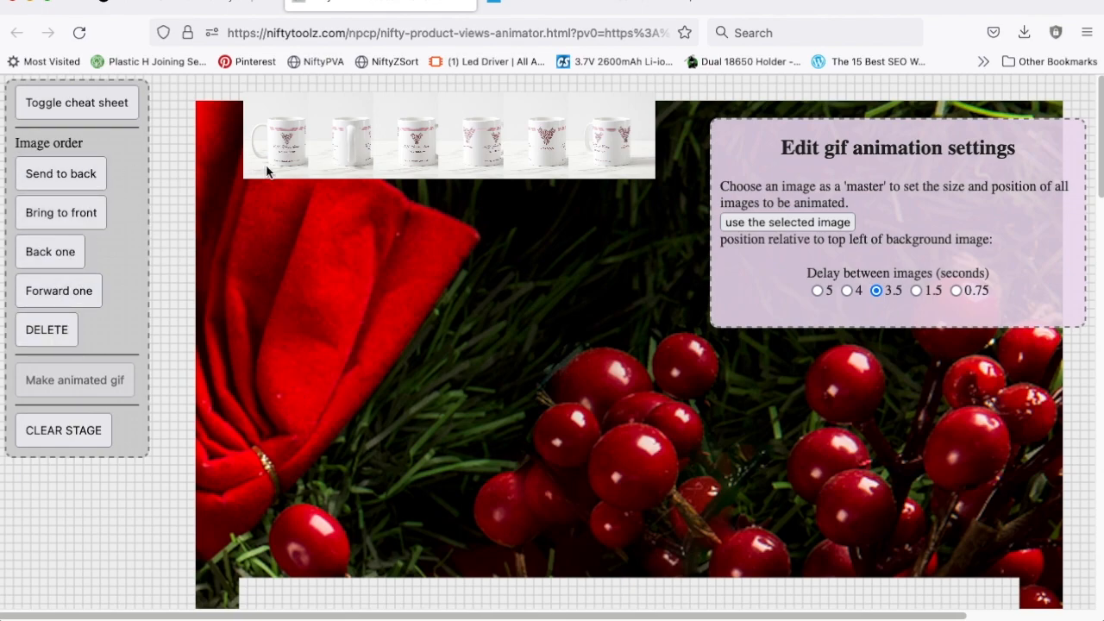
left_click(596, 141)
left_click_drag(596, 140, 582, 135)
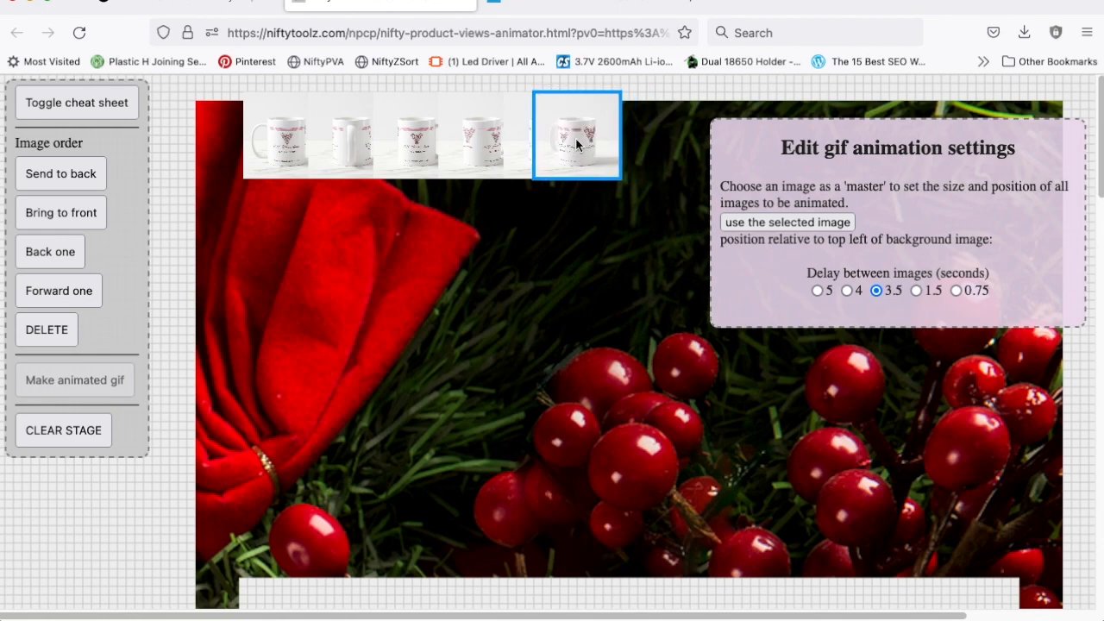
left_click(58, 253)
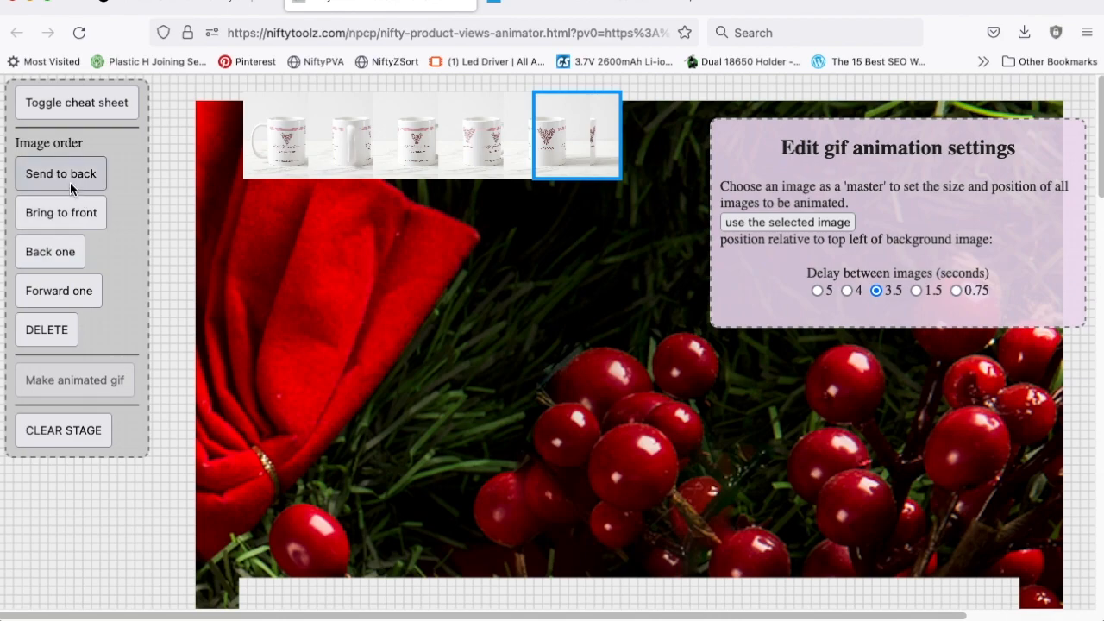
left_click(61, 207)
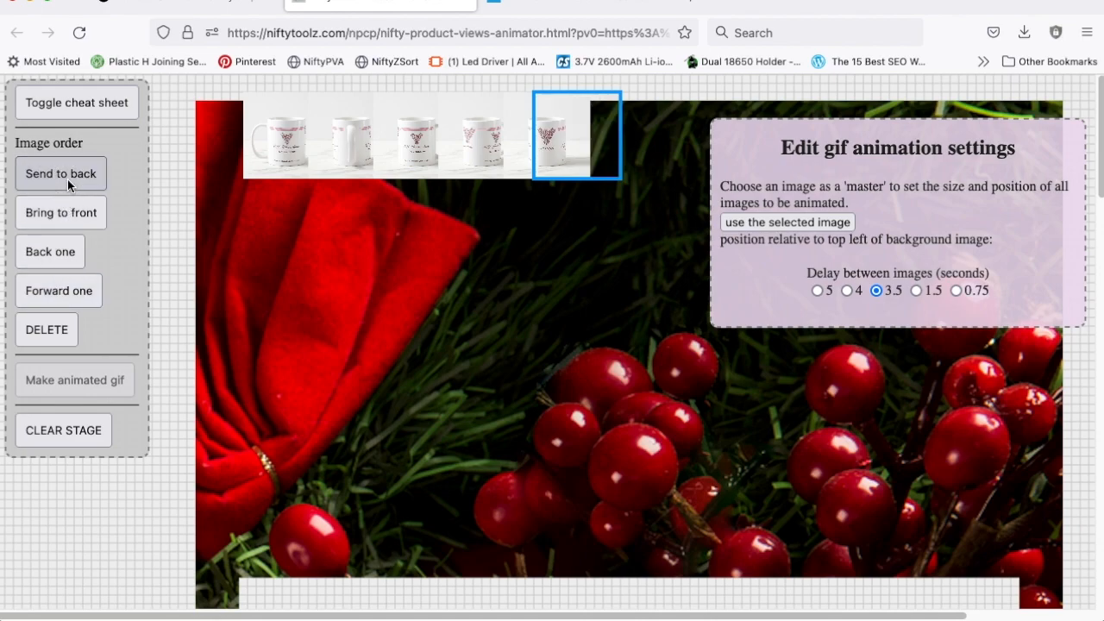
Step: Bring the overlapped mug image to the front and move it back to the end of the row
left_click(69, 212)
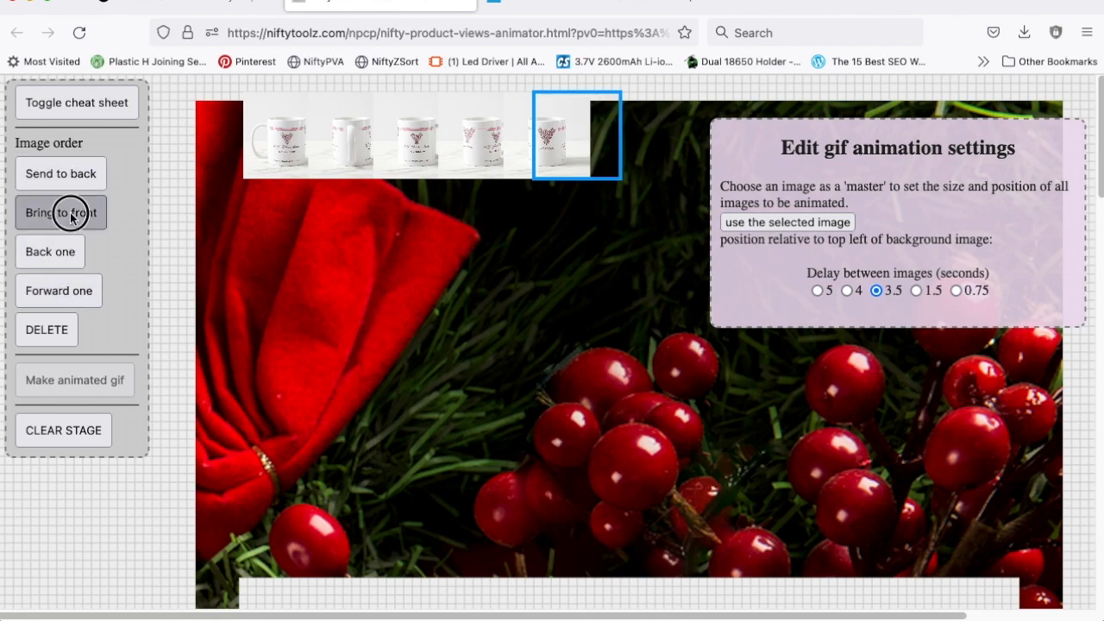
left_click_drag(576, 156, 603, 156)
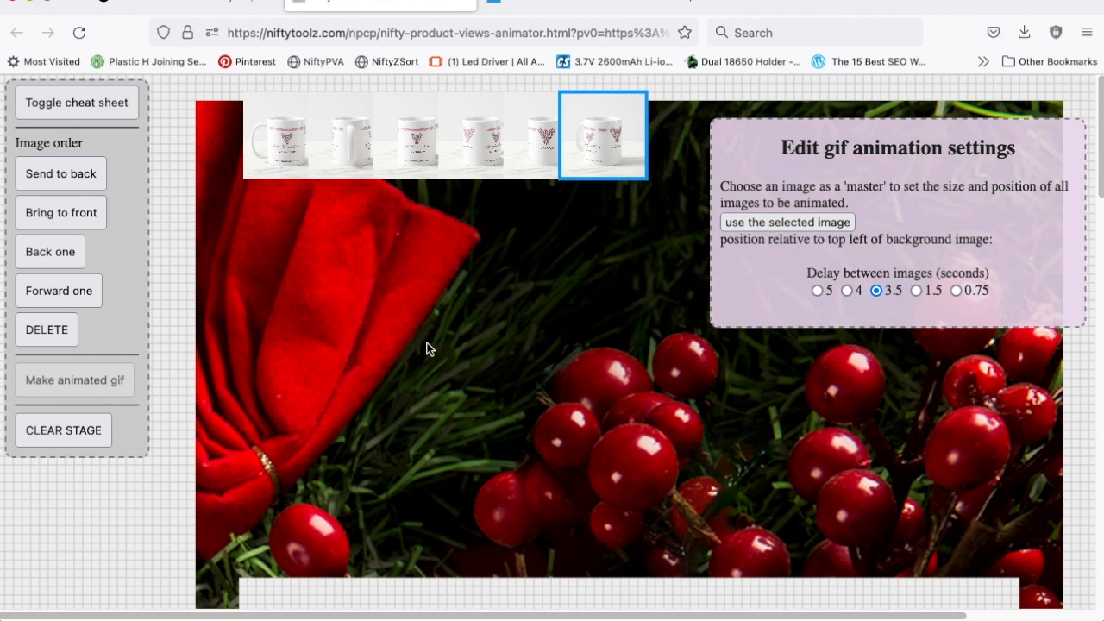
Step: Set the size for copying available images to the stage to 900 px square
scroll(426, 343, "down", 10)
scroll(426, 349, "down", 6)
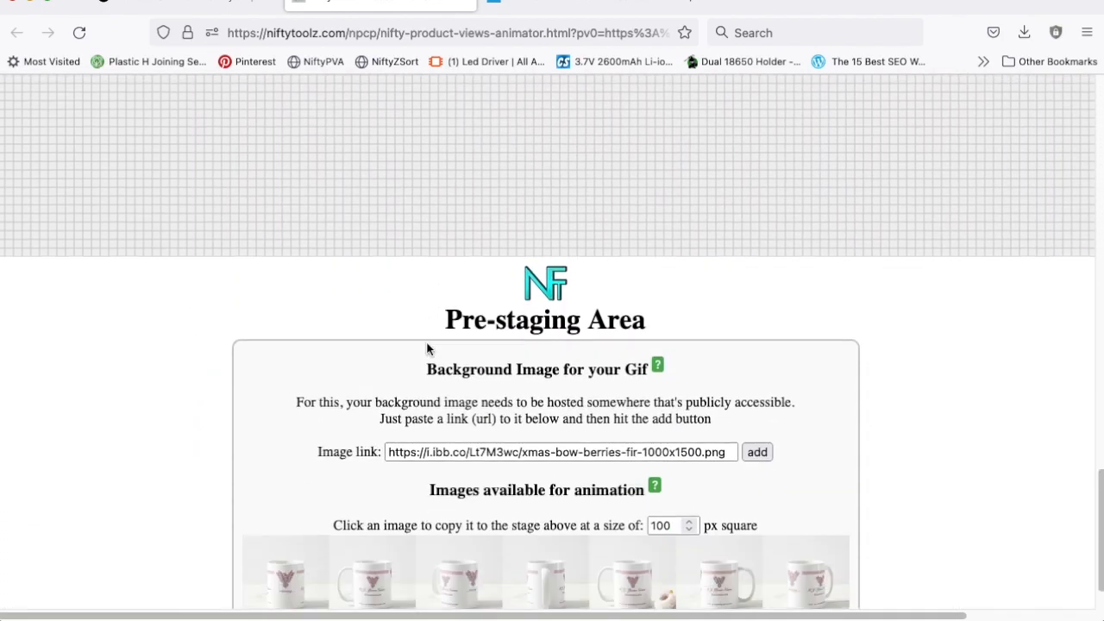
left_click_drag(656, 462, 626, 463)
type("9")
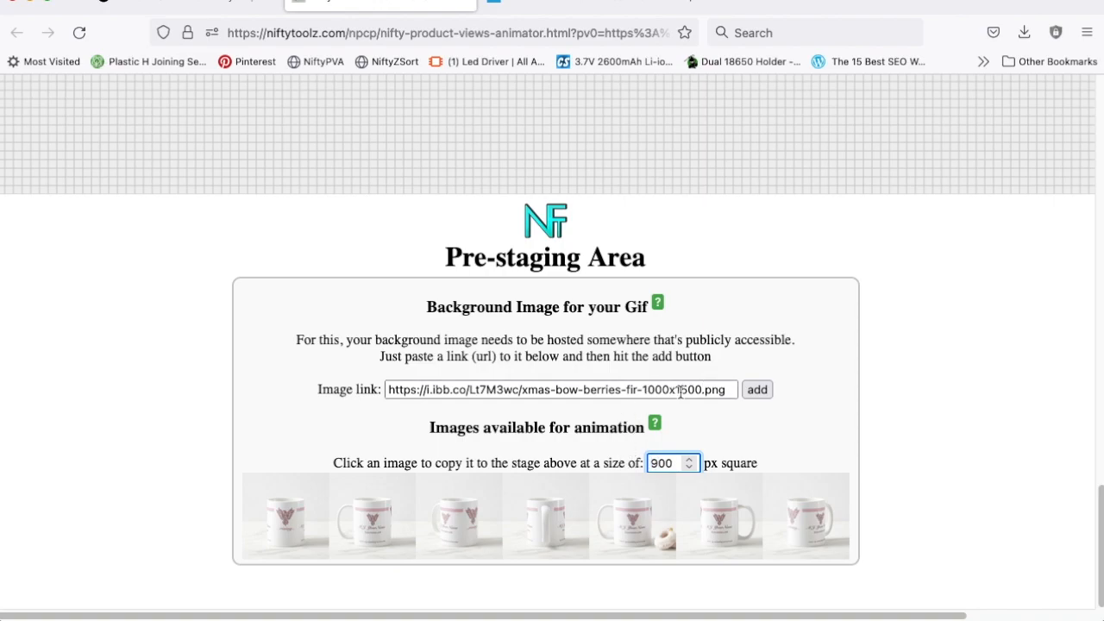
scroll(680, 391, "up", 6)
scroll(679, 392, "up", 10)
scroll(680, 393, "down", 8)
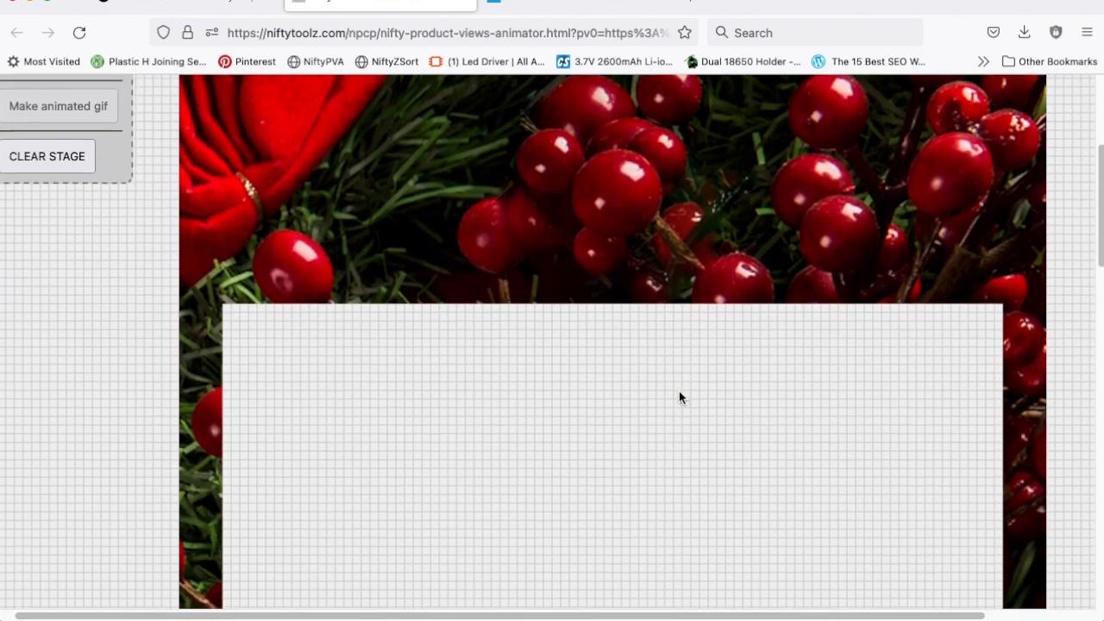
scroll(679, 398, "down", 5)
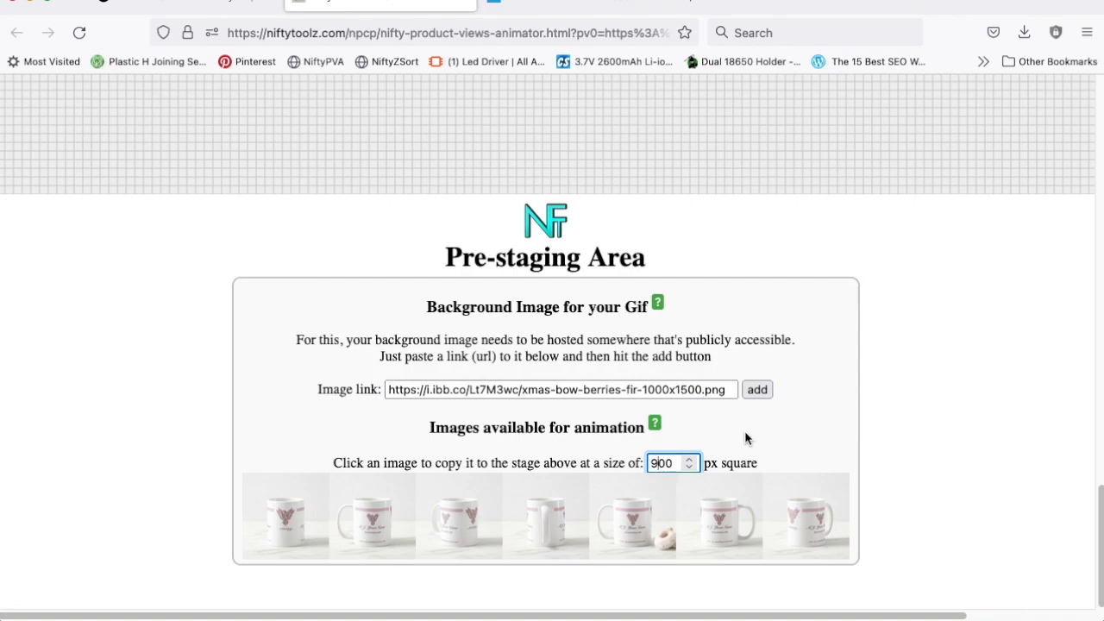
scroll(745, 433, "down", 1)
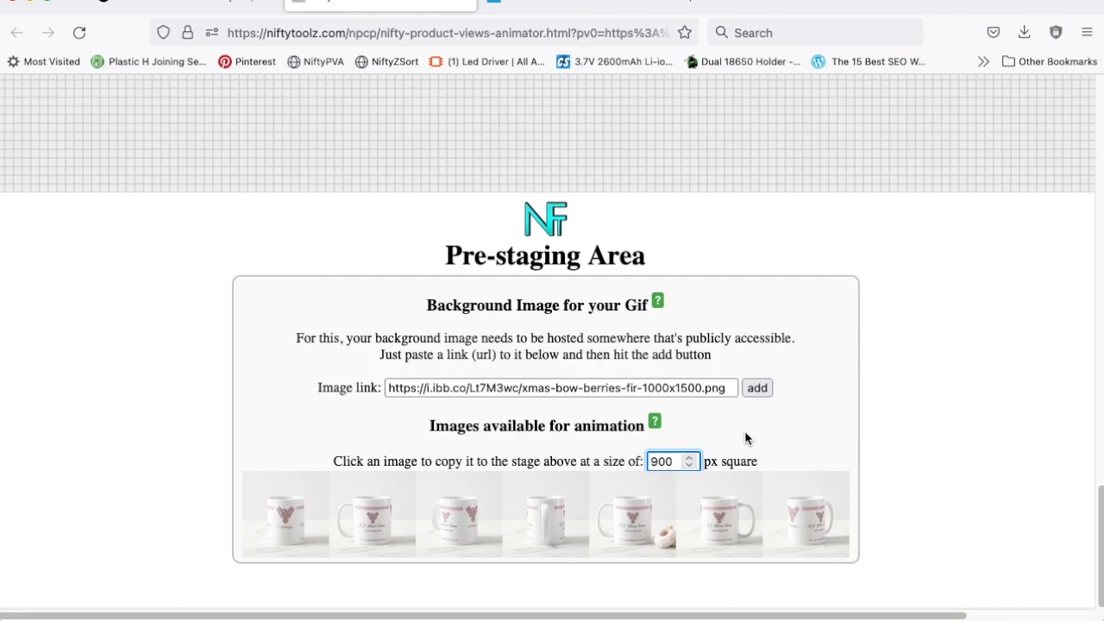
scroll(742, 431, "up", 1)
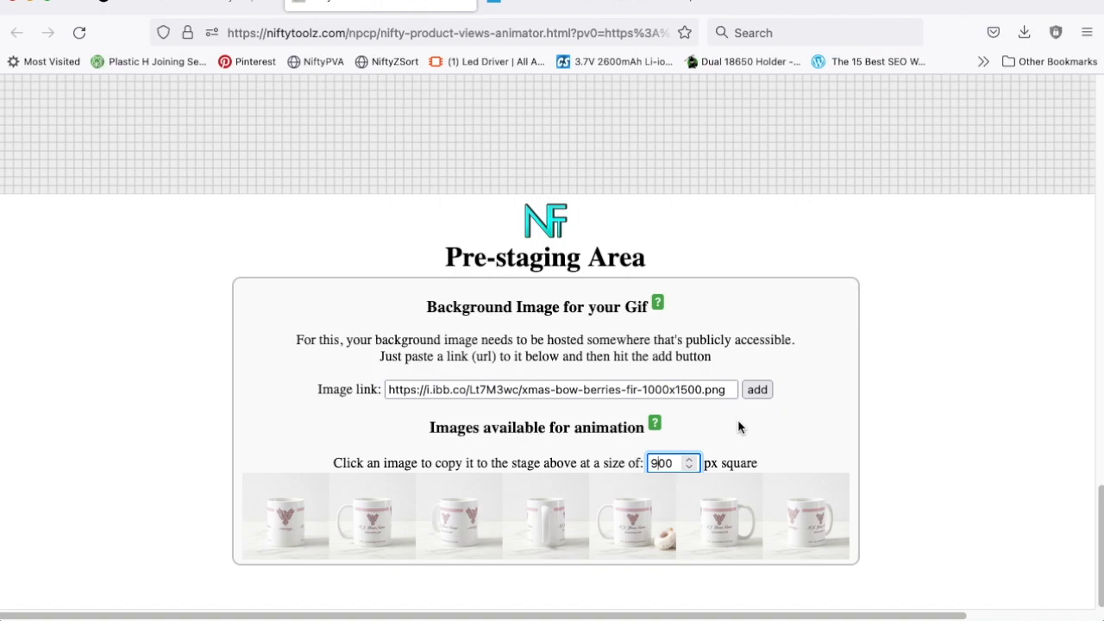
Step: Copy the mug image with the doughnuts to the stage and fit it over the blank window in the background image
left_click(634, 517)
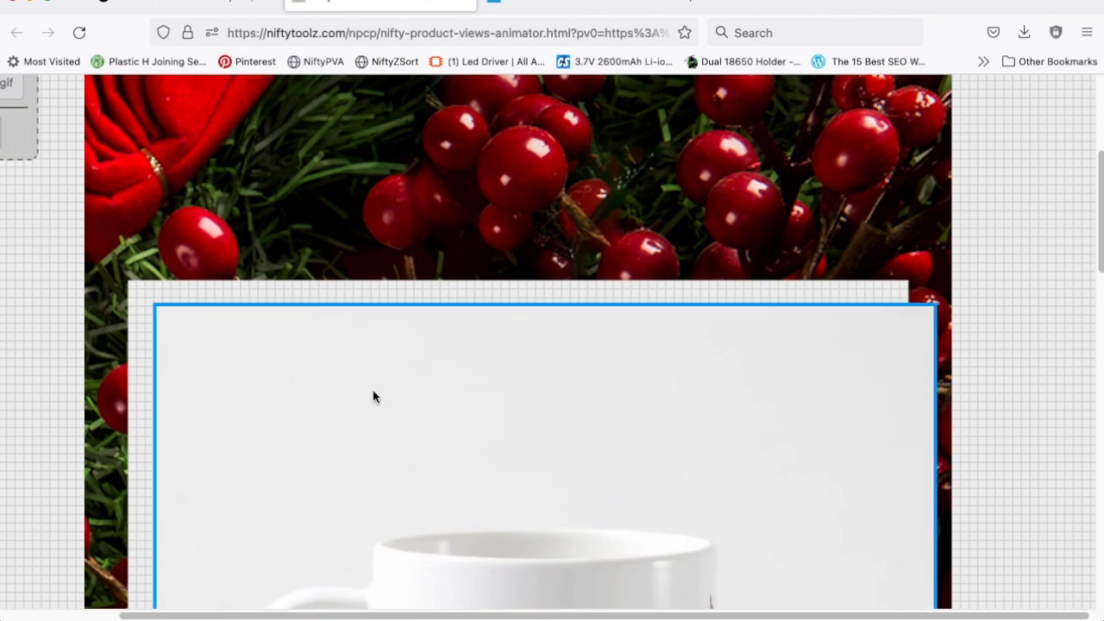
left_click_drag(348, 392, 323, 371)
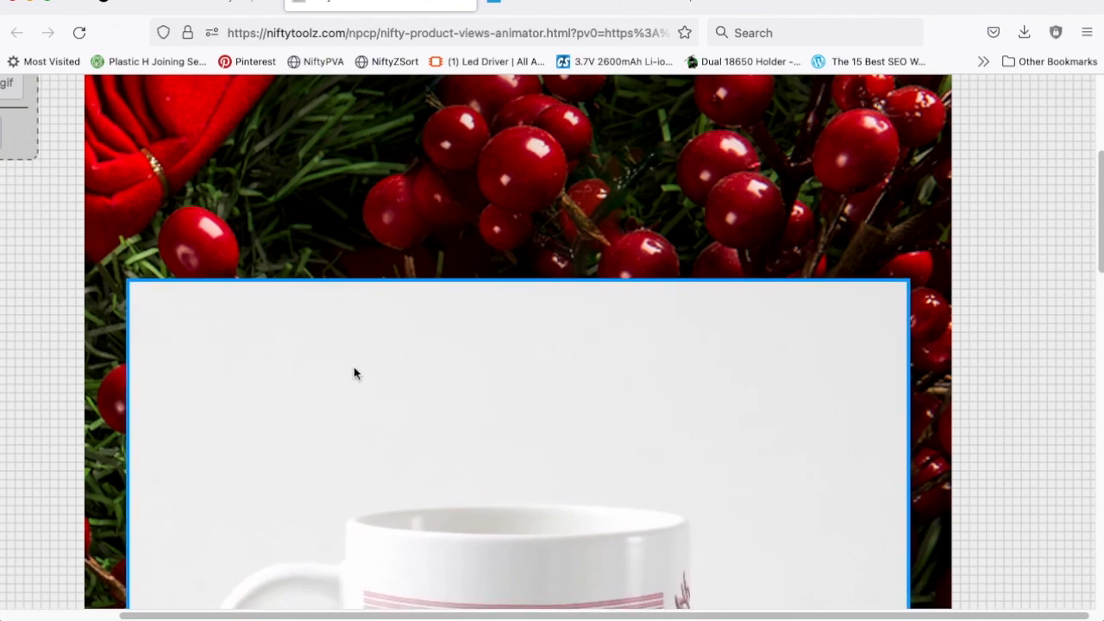
scroll(454, 380, "down", 1)
scroll(454, 379, "down", 8)
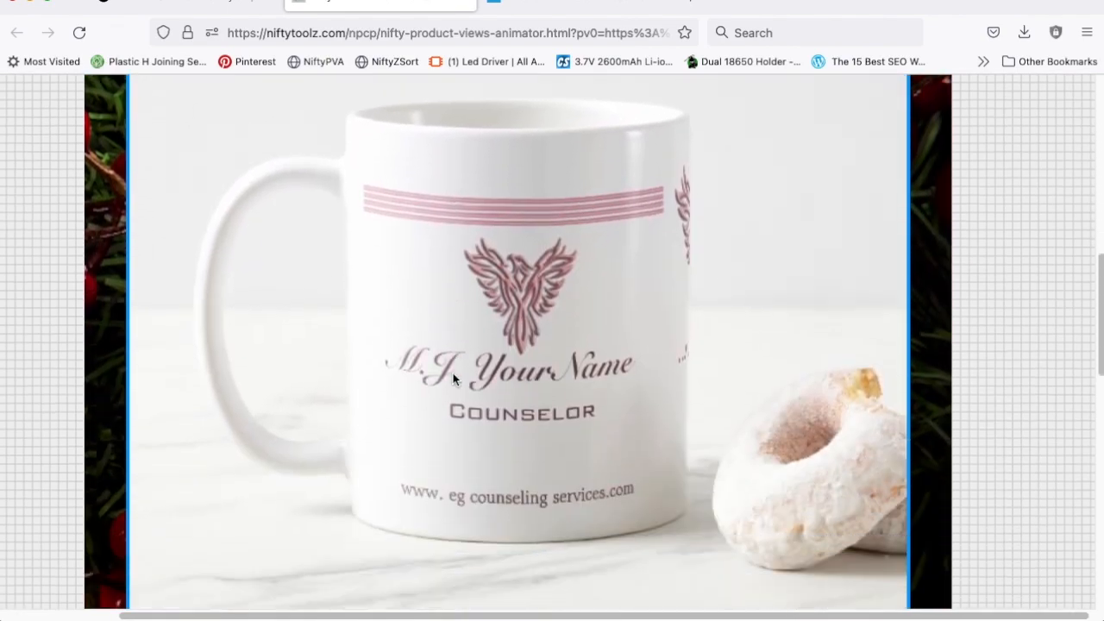
Step: Use the selected large mug image as the animation master and set the delay between images to 1.5 seconds
scroll(454, 379, "up", 2)
scroll(453, 380, "up", 10)
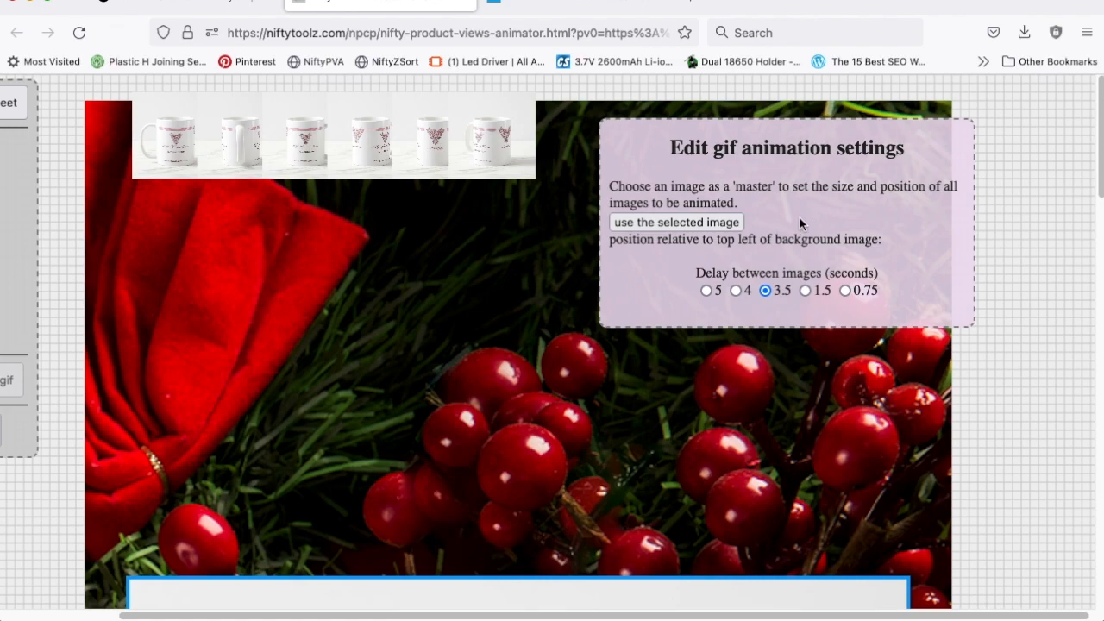
left_click(682, 222)
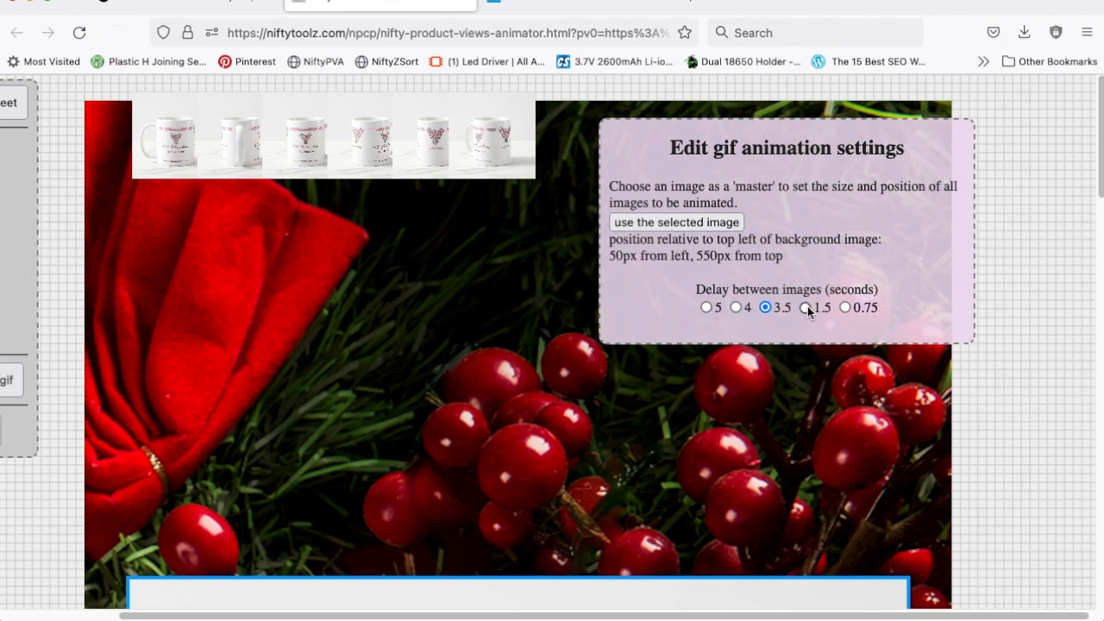
left_click(805, 308)
scroll(813, 327, "down", 7)
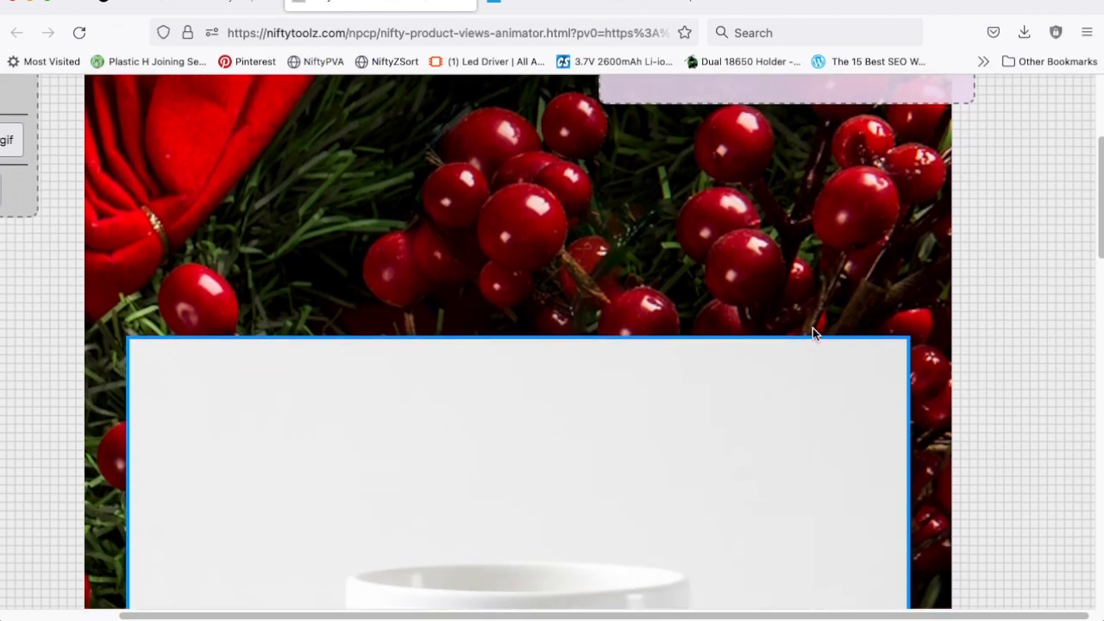
scroll(810, 327, "up", 6)
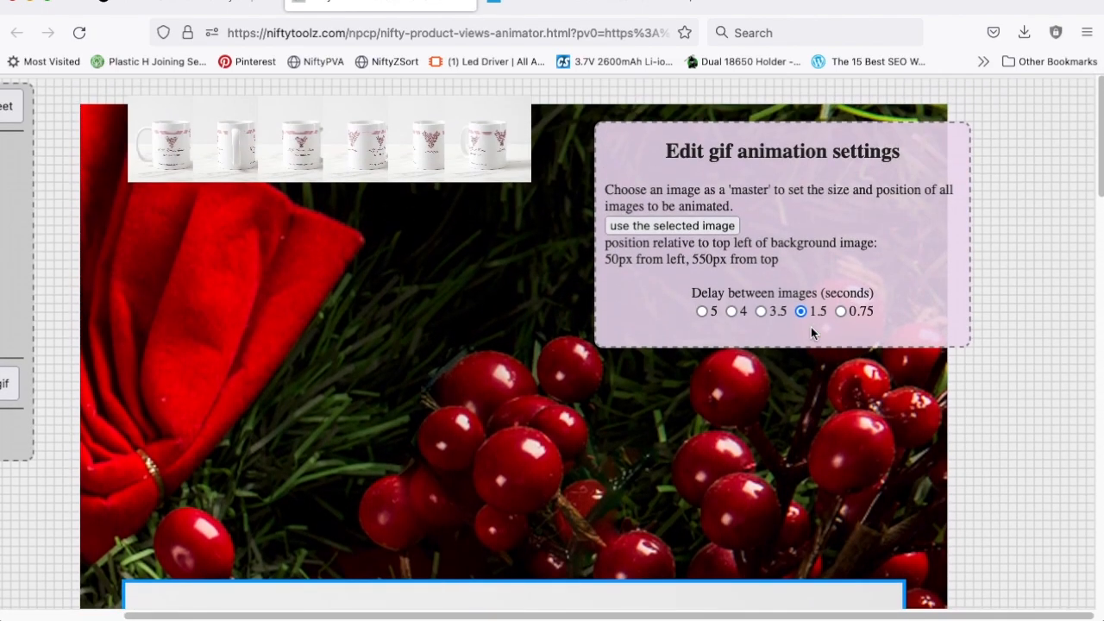
Step: Make the animated gif and open the downloaded myGif.gif in a new browser tab
scroll(175, 352, "left", 3)
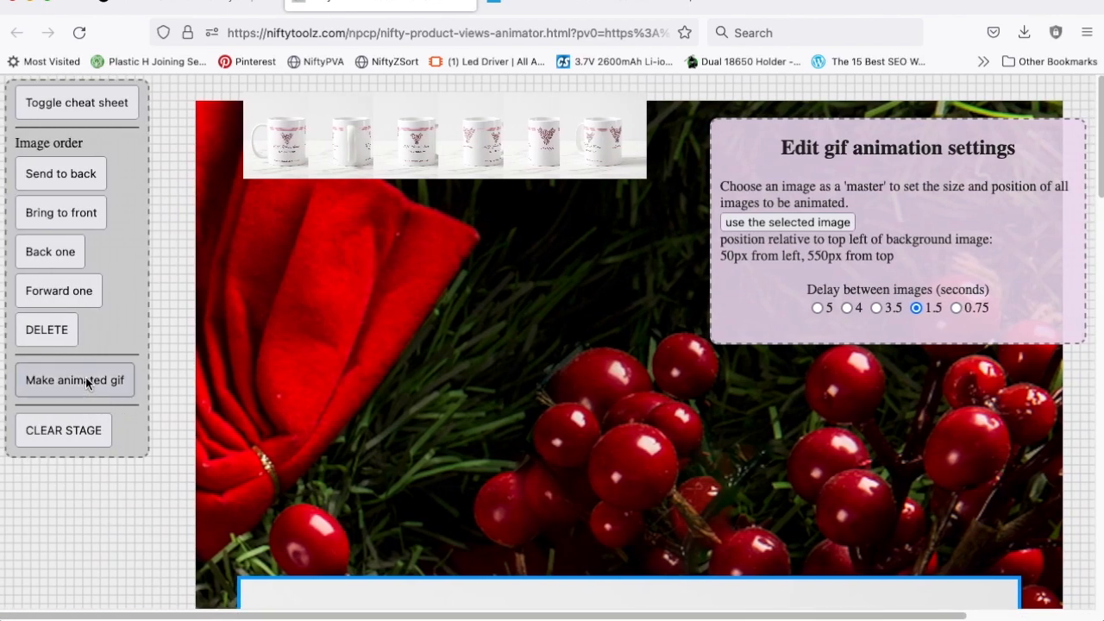
left_click(86, 381)
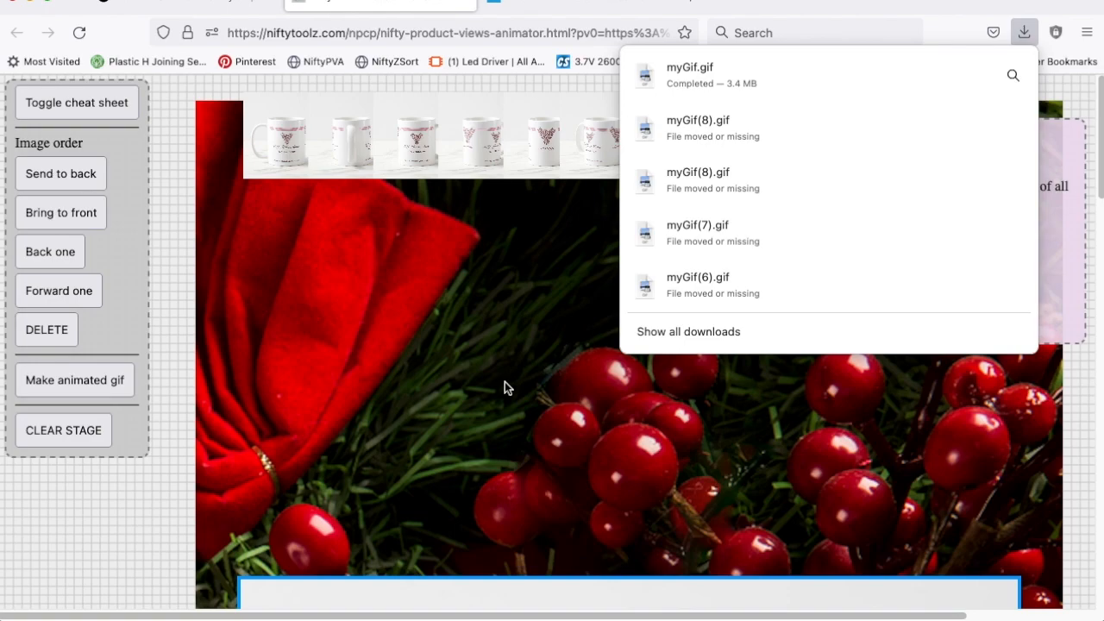
left_click(694, 7)
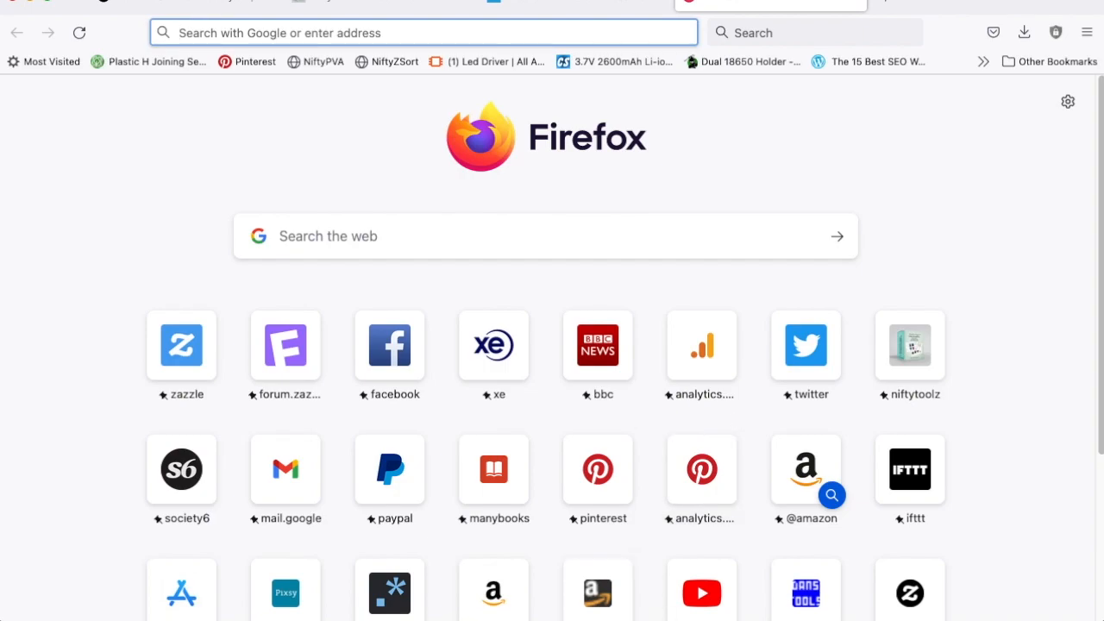
scroll(525, 572, "down", 1)
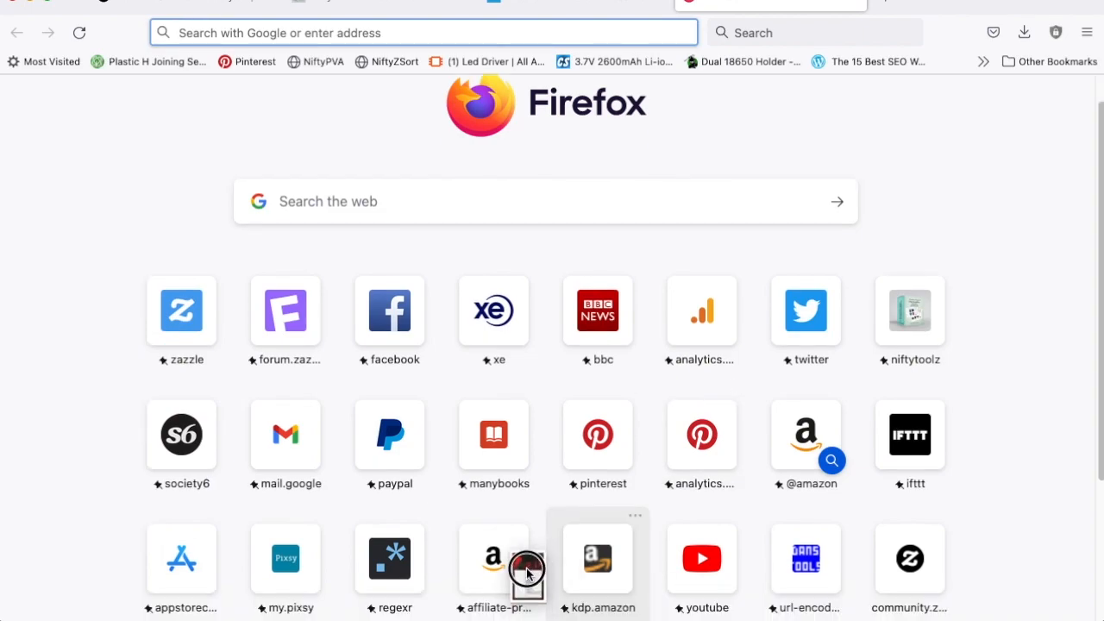
left_click_drag(445, 401, 445, 402)
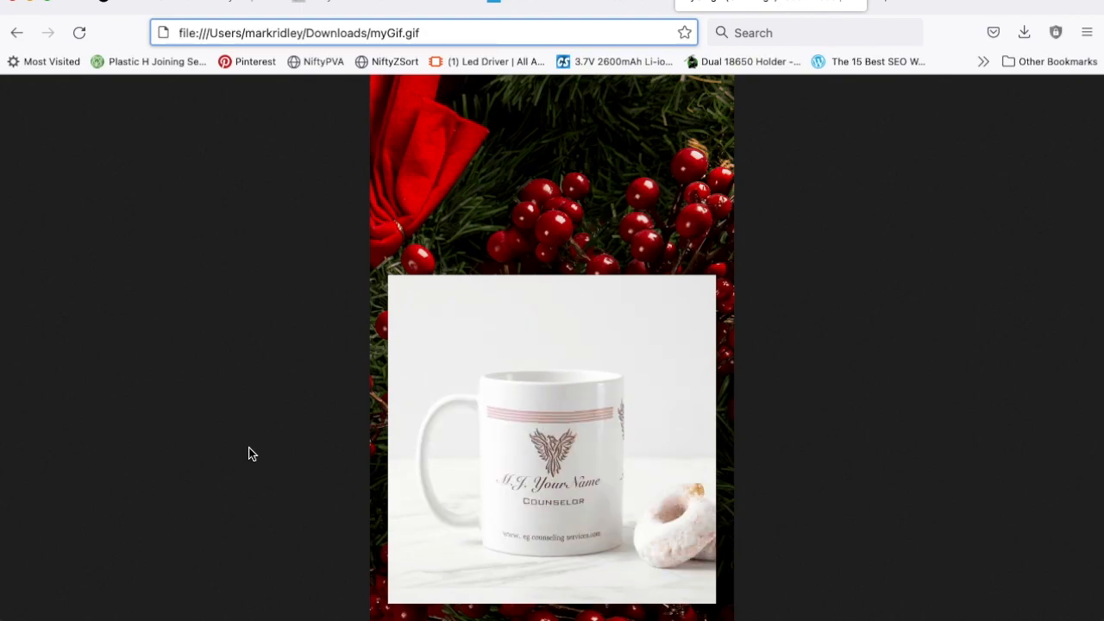
Step: Review the mug's Zazzle product page and the NiftyPVA bookmarklet, and return to the product views animator
left_click(204, 7)
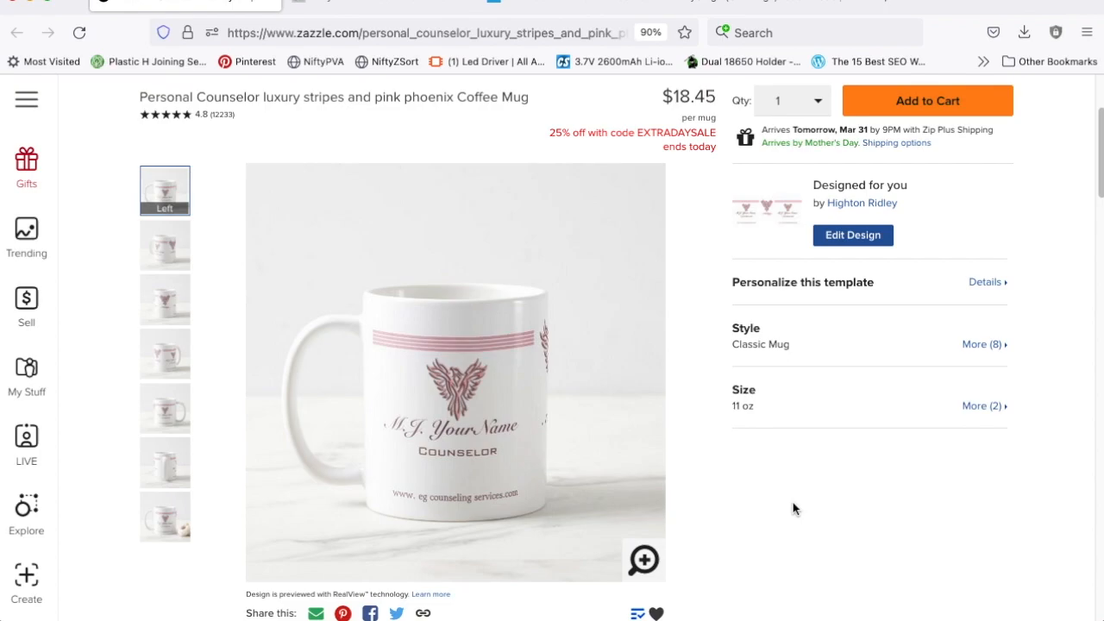
left_click(323, 61)
left_click(384, 4)
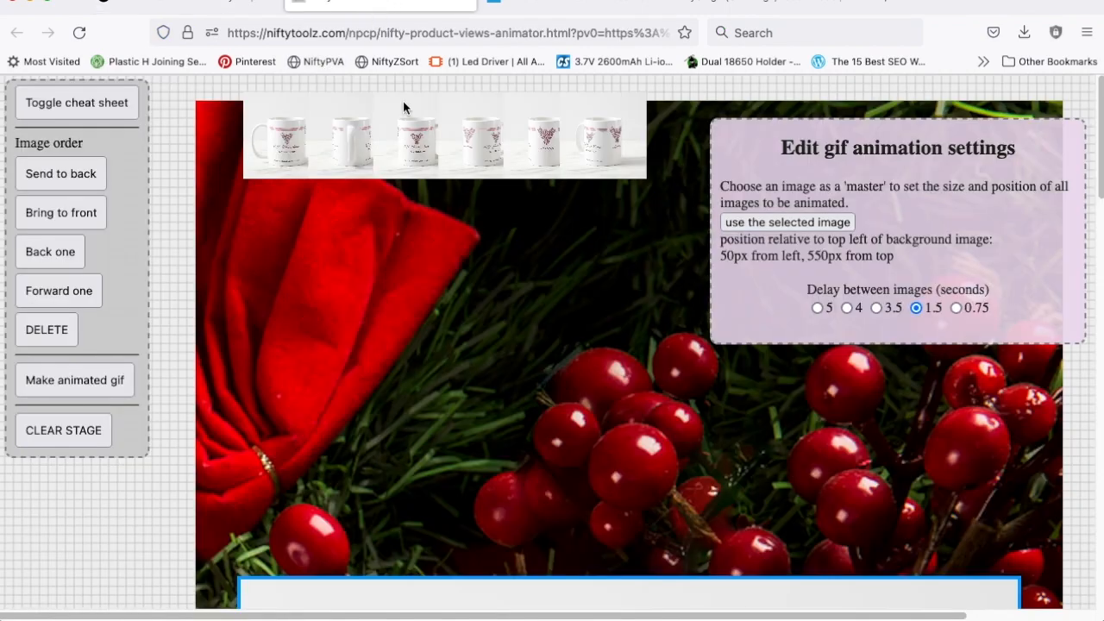
Step: Examine the background link, copy size and available mug images, along with the master image and gif animation settings on the stage
scroll(587, 397, "down", 10)
scroll(586, 399, "down", 5)
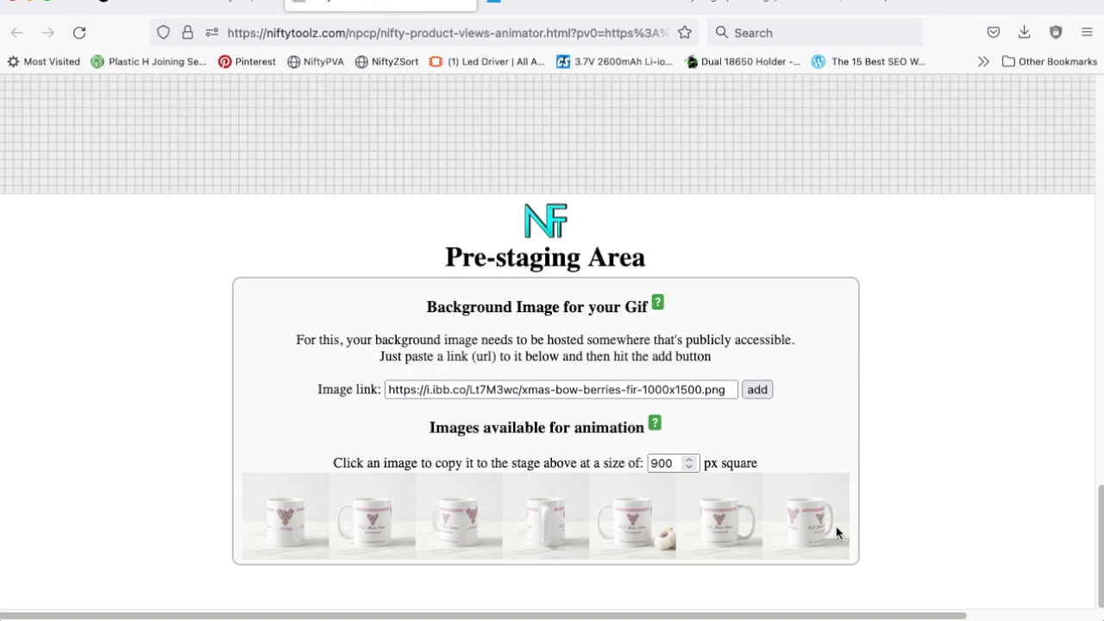
left_click(653, 463)
left_click(633, 522)
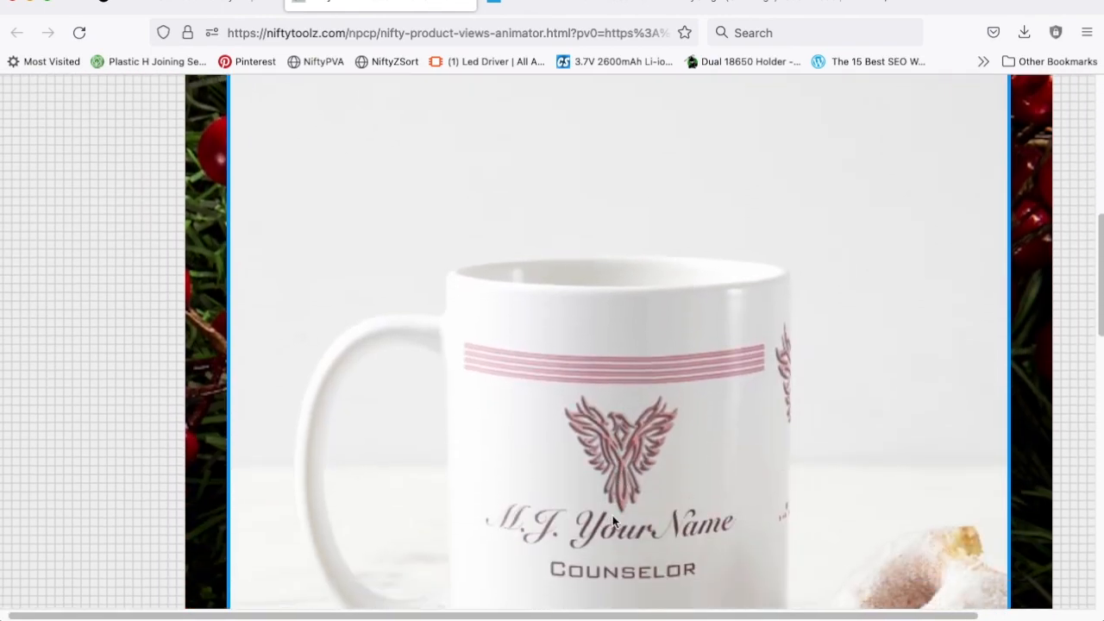
scroll(606, 522, "up", 5)
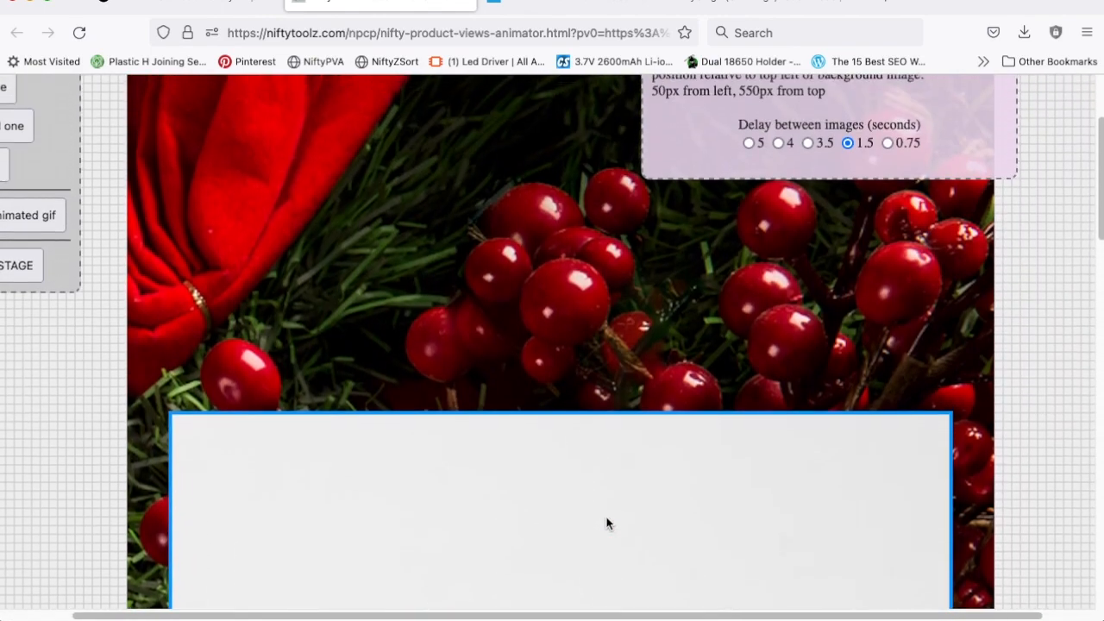
scroll(606, 516, "down", 1)
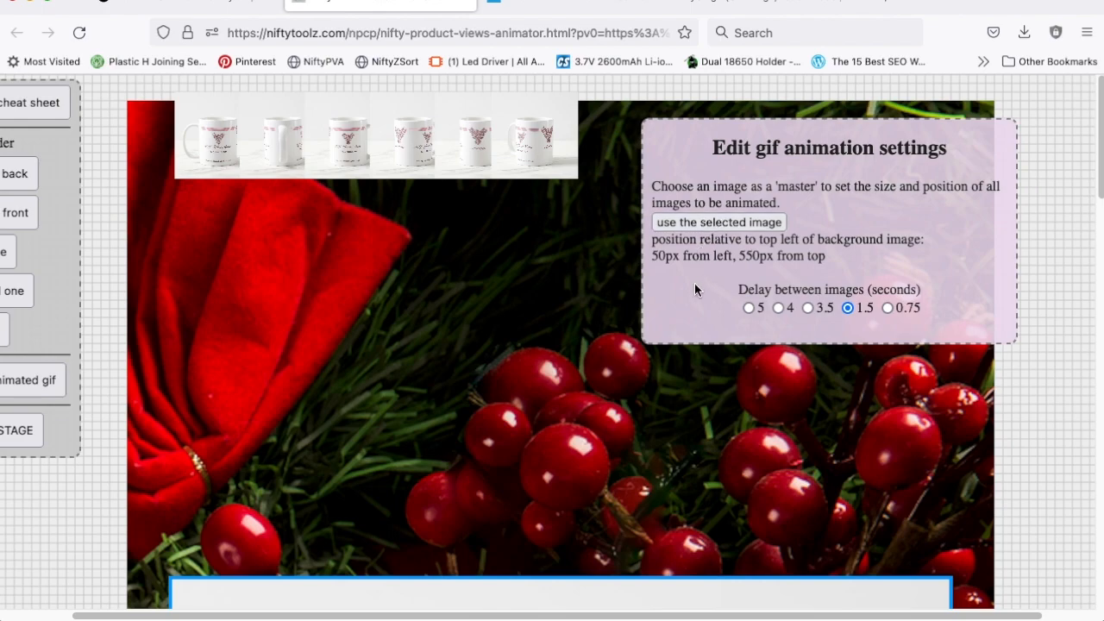
scroll(685, 294, "down", 10)
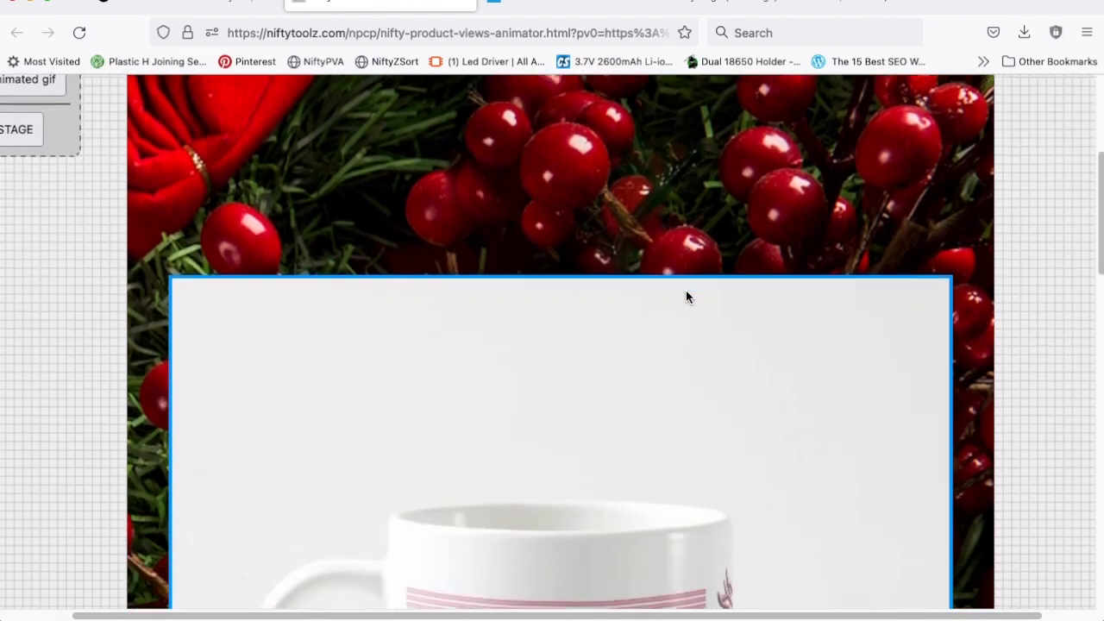
scroll(686, 296, "down", 6)
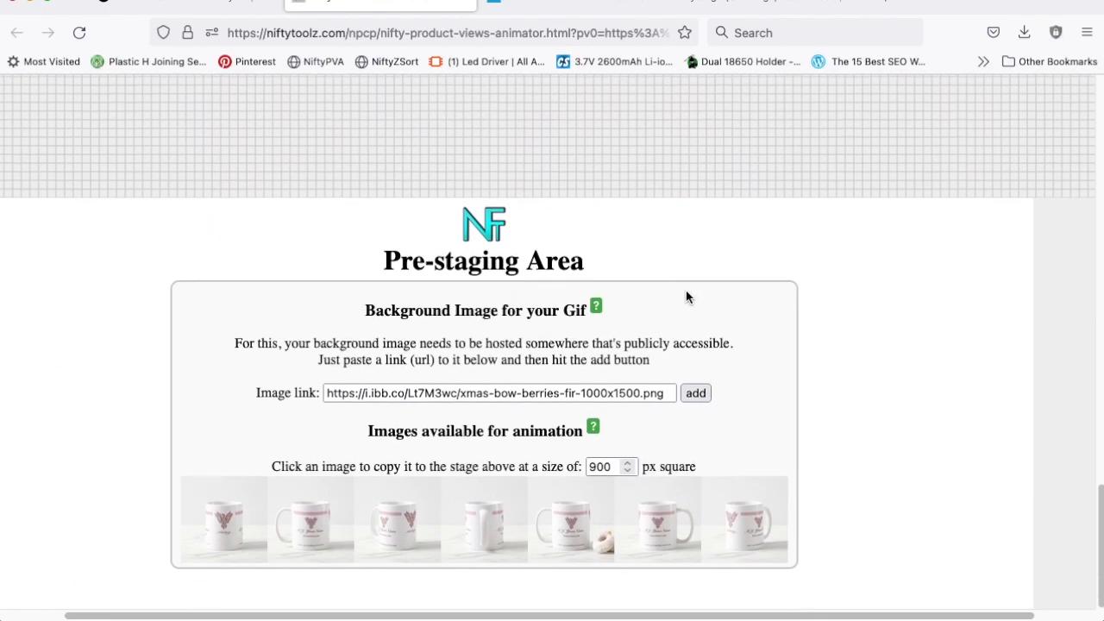